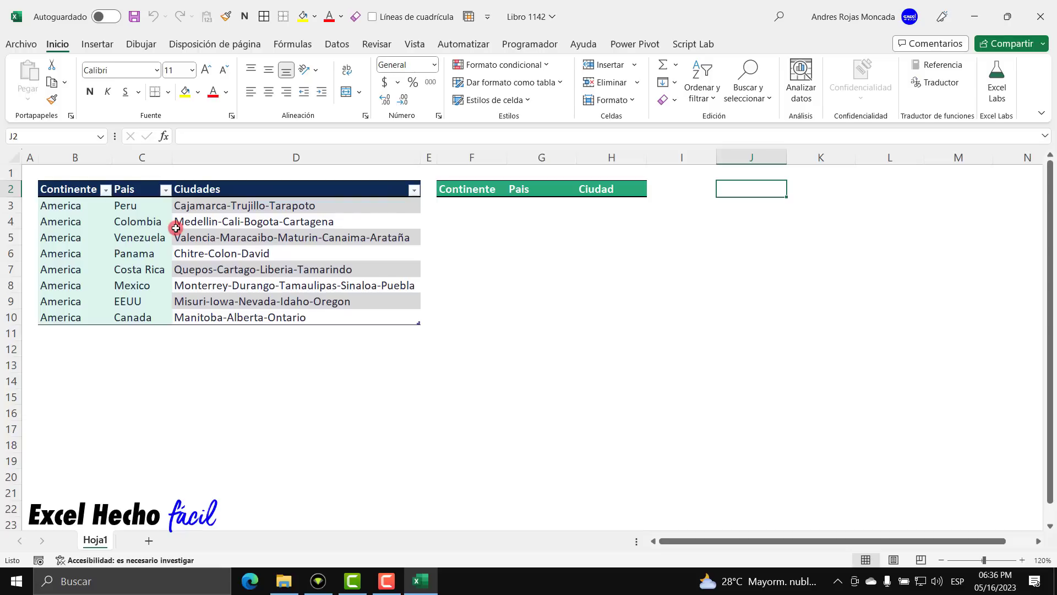
Show the Diseño de tabla settings naming the table BD, then select its data rows and each column
click(66, 189)
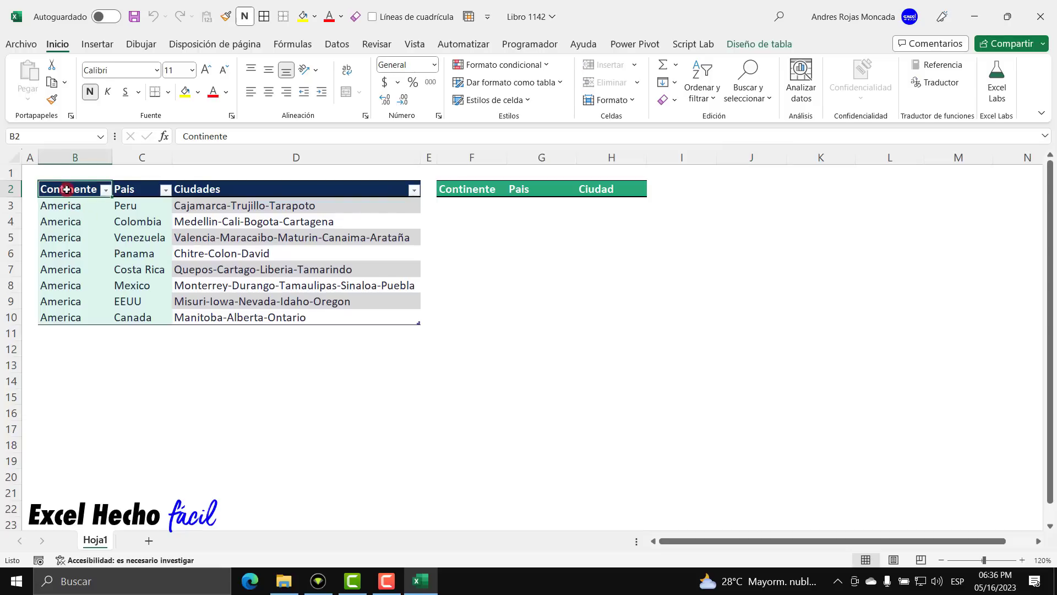
click(760, 45)
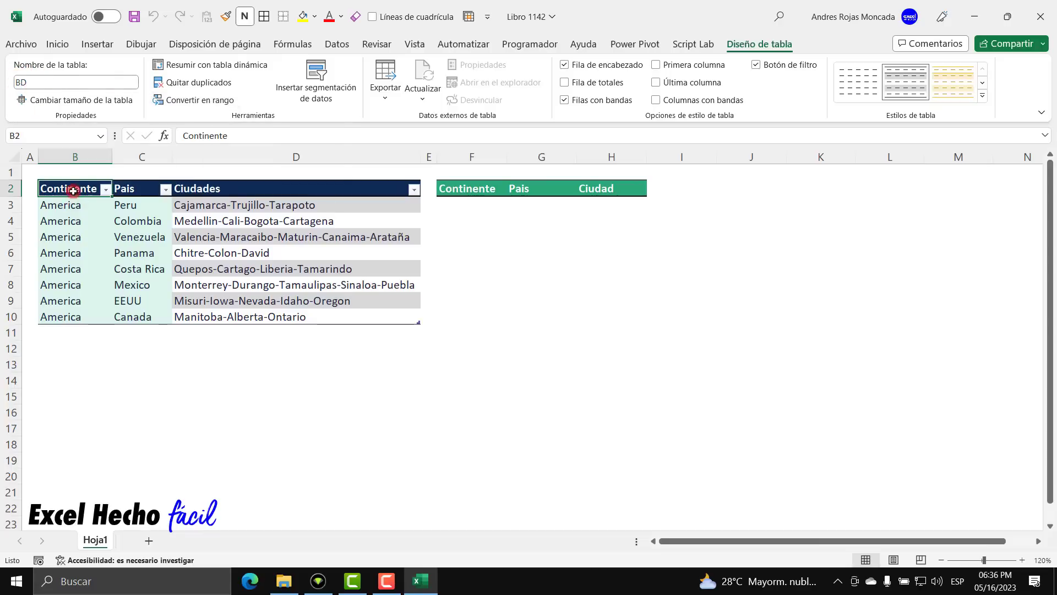
click(41, 182)
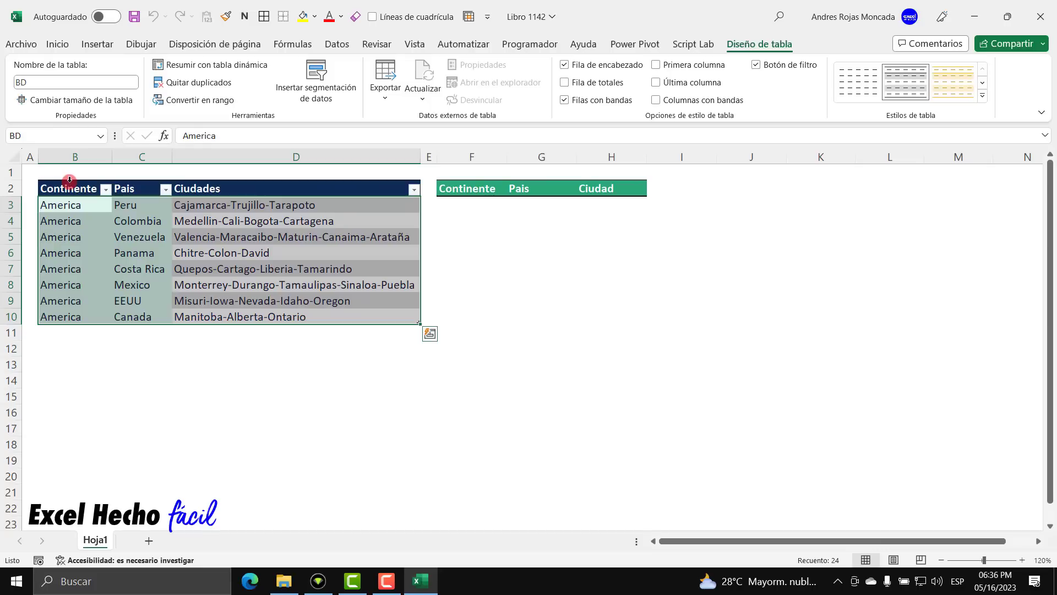
click(70, 183)
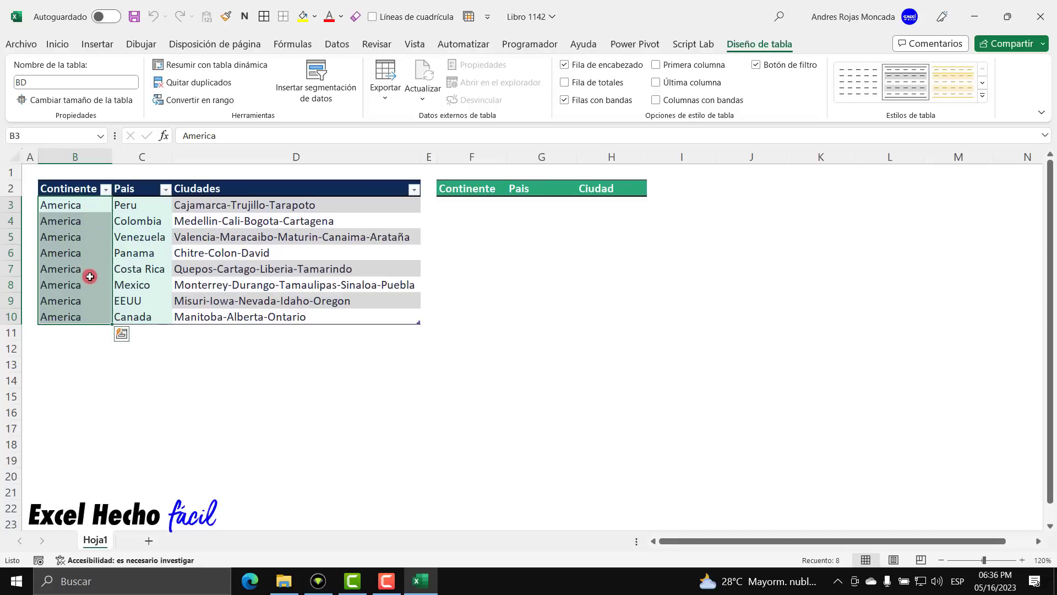
click(141, 183)
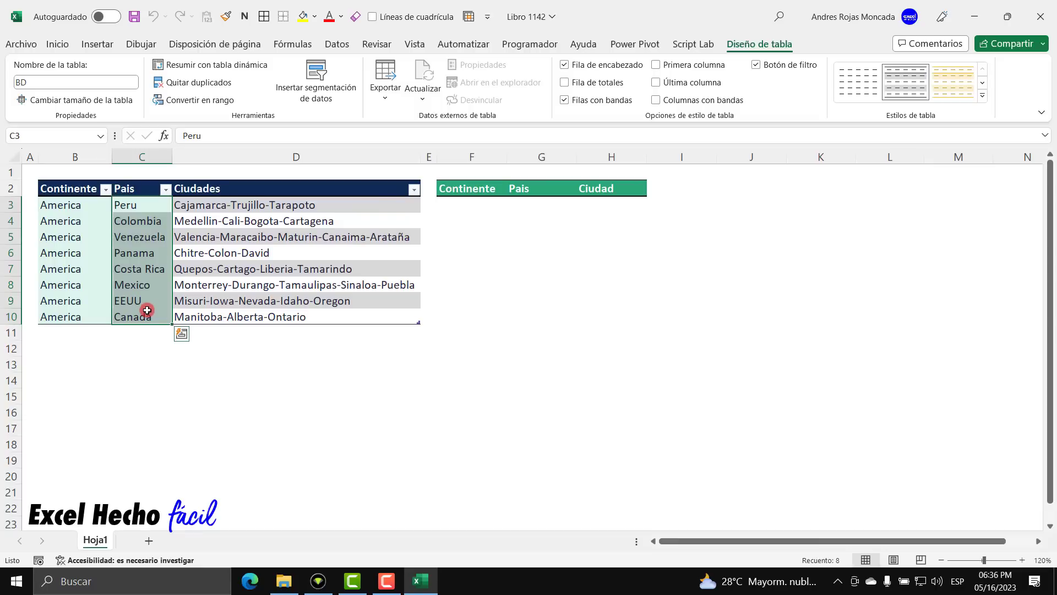
click(223, 181)
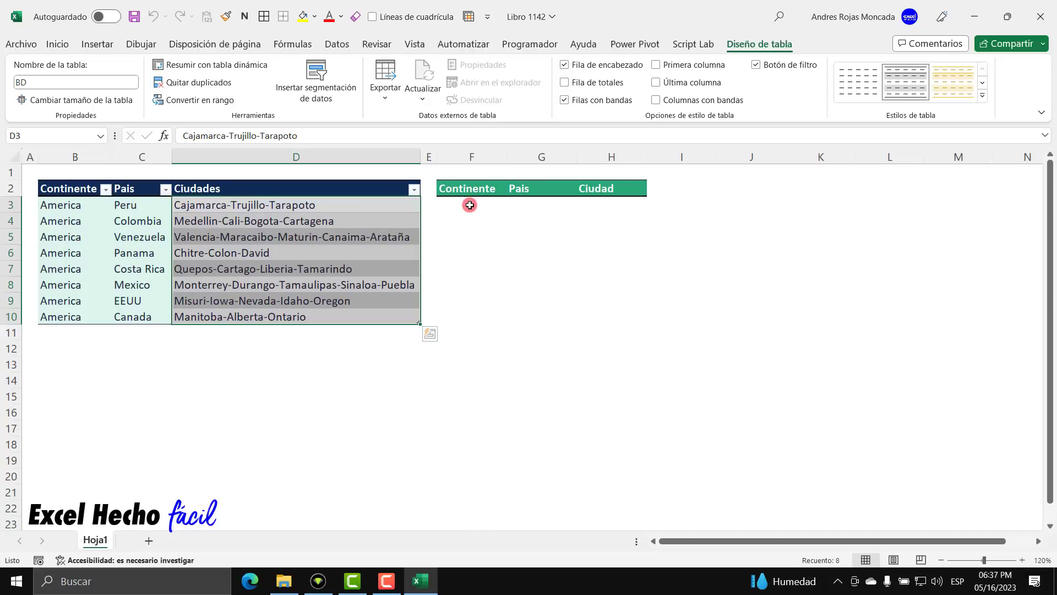
drag(469, 205, 612, 206)
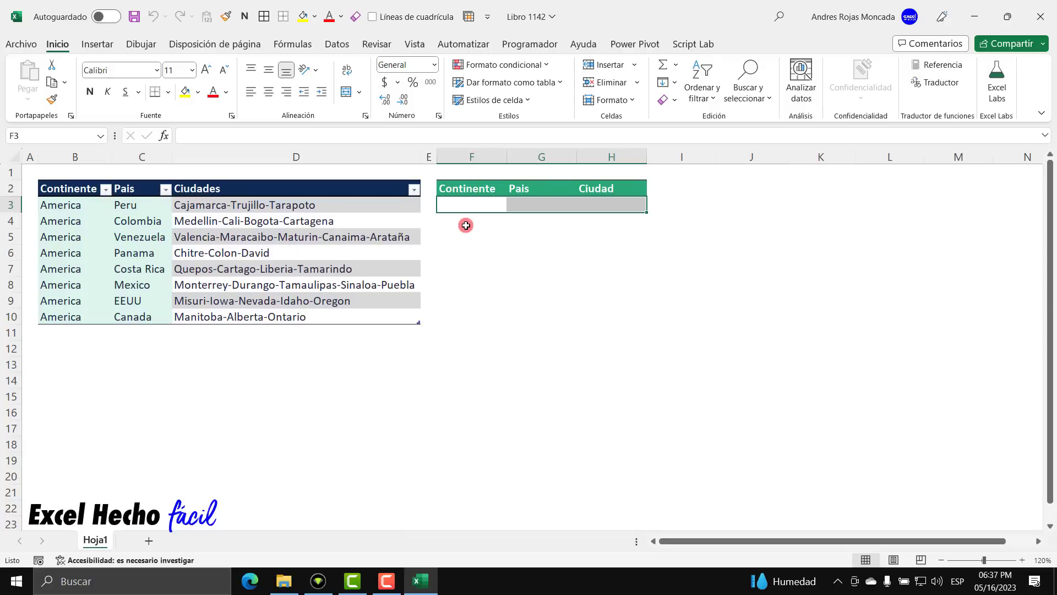
drag(466, 225, 614, 224)
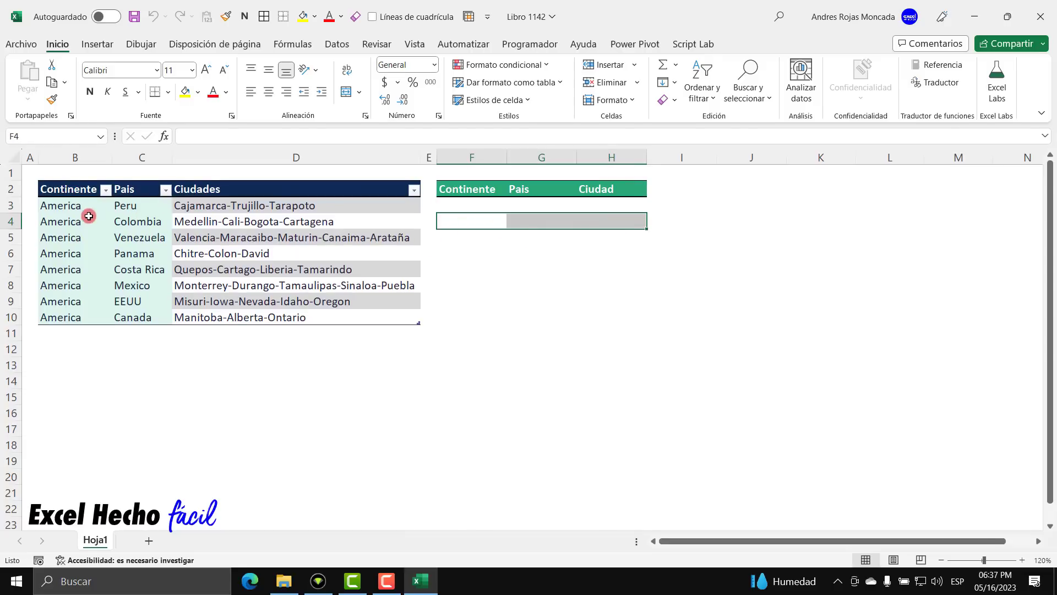
drag(459, 236, 617, 238)
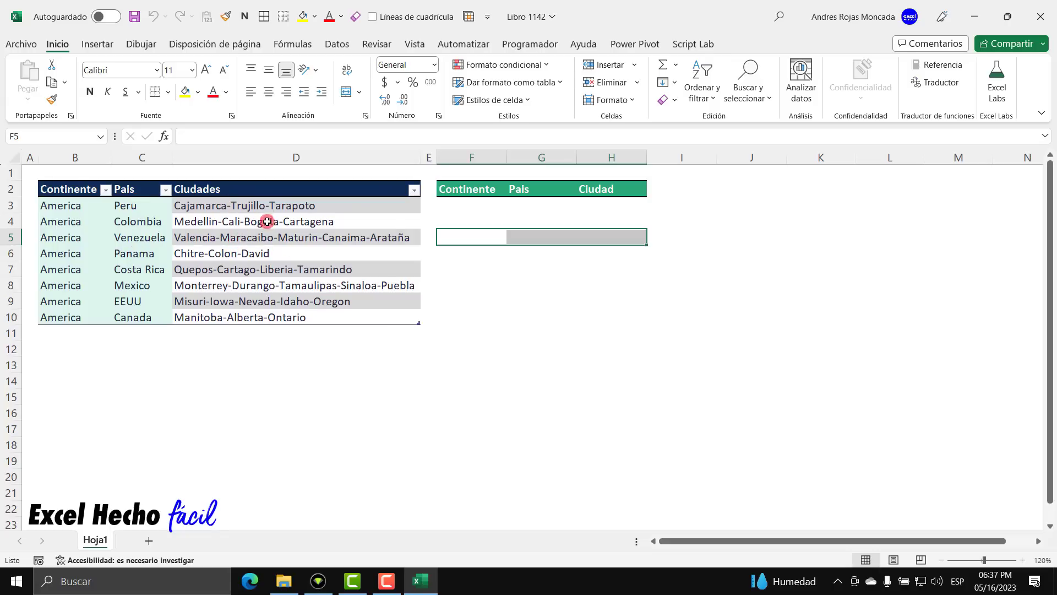
click(266, 187)
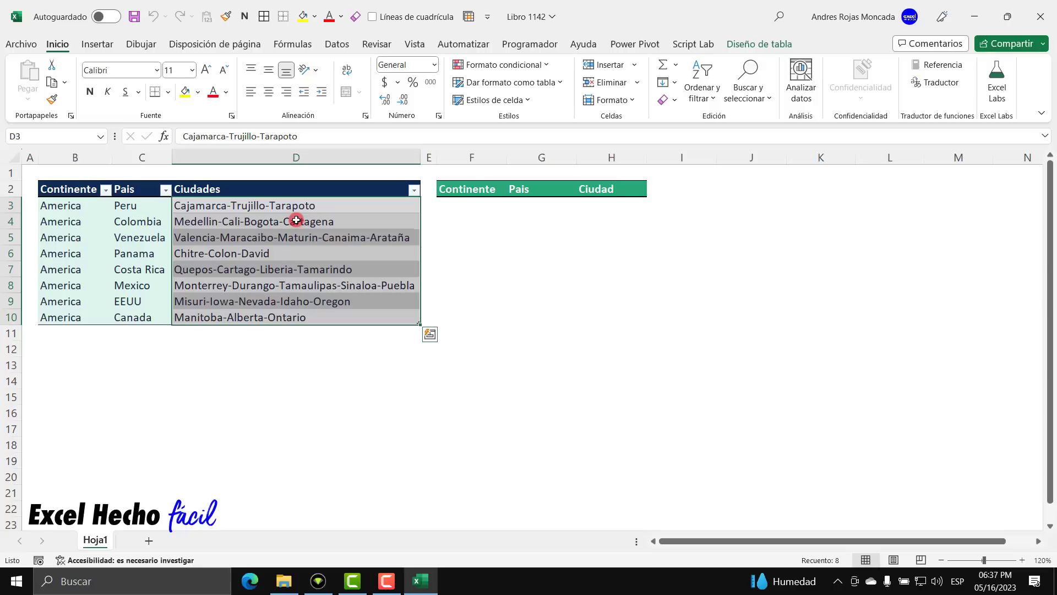
click(471, 205)
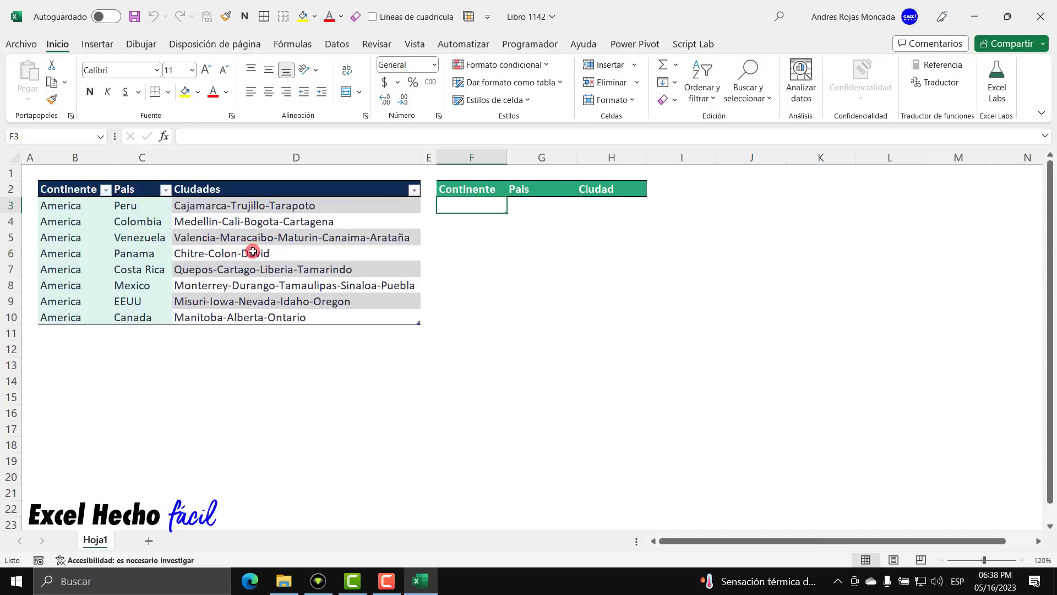
click(279, 181)
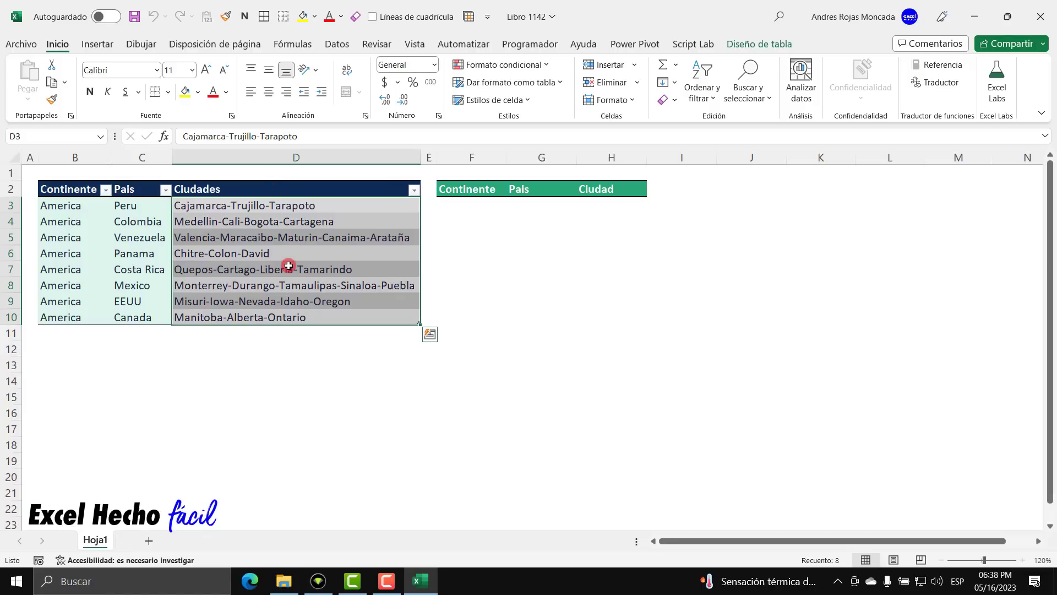
click(252, 207)
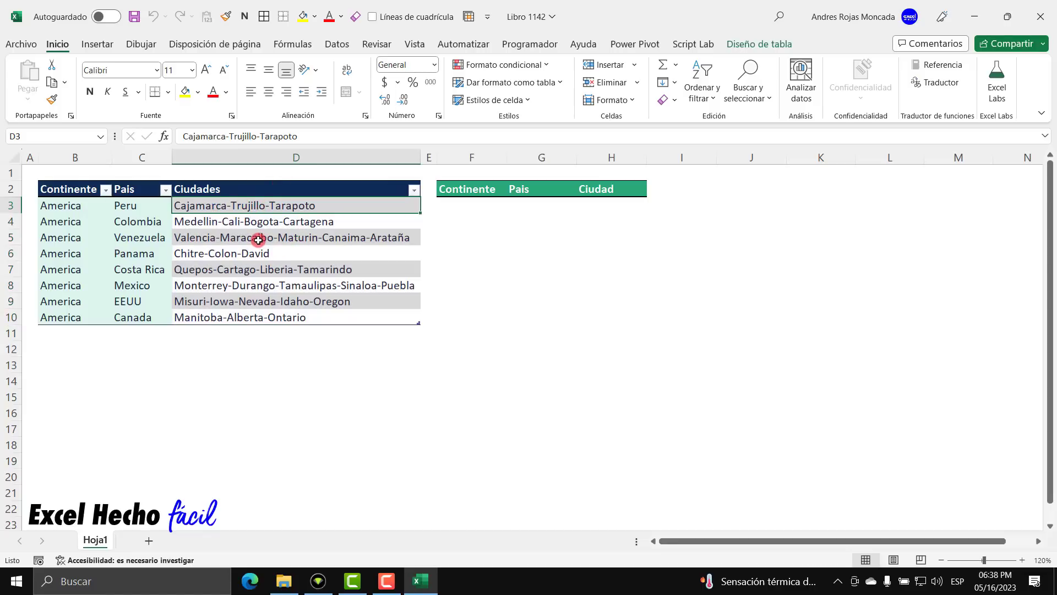
click(443, 206)
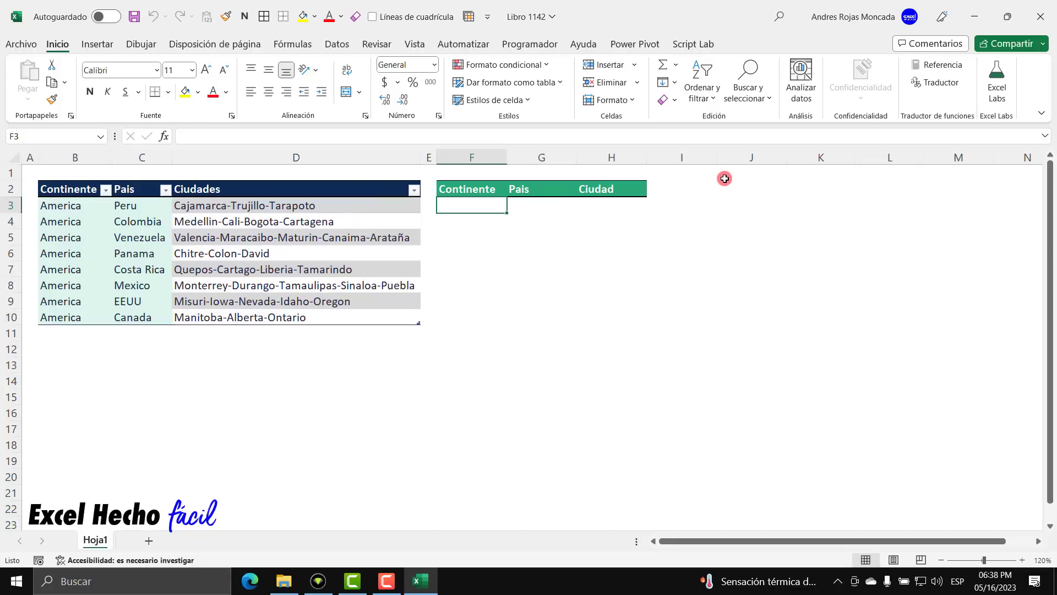
Start an UNIRCADENAS formula in F3 using the =uni suggestion
text(=)
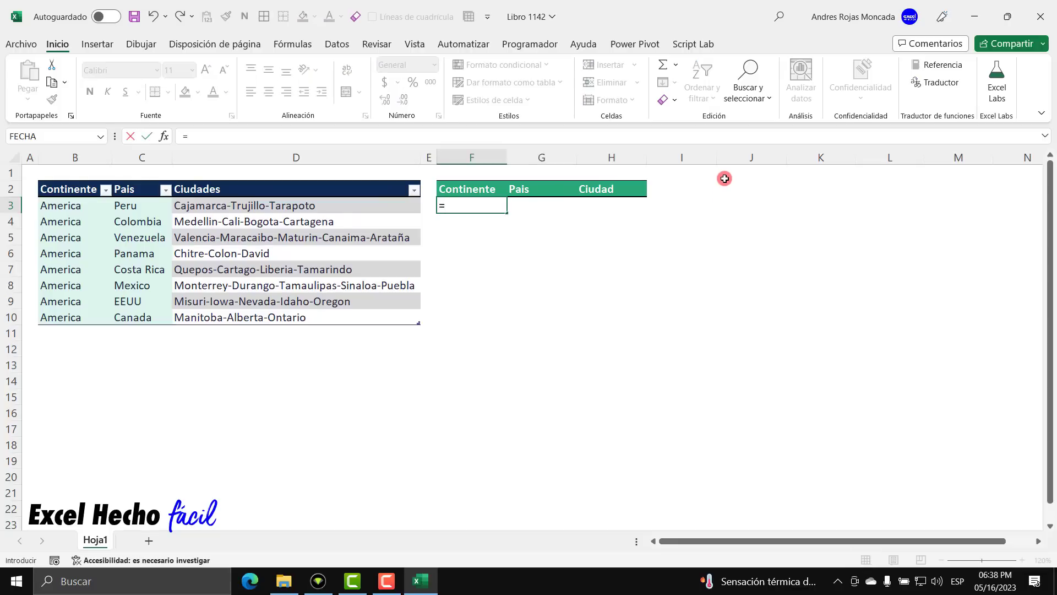
text(uni)
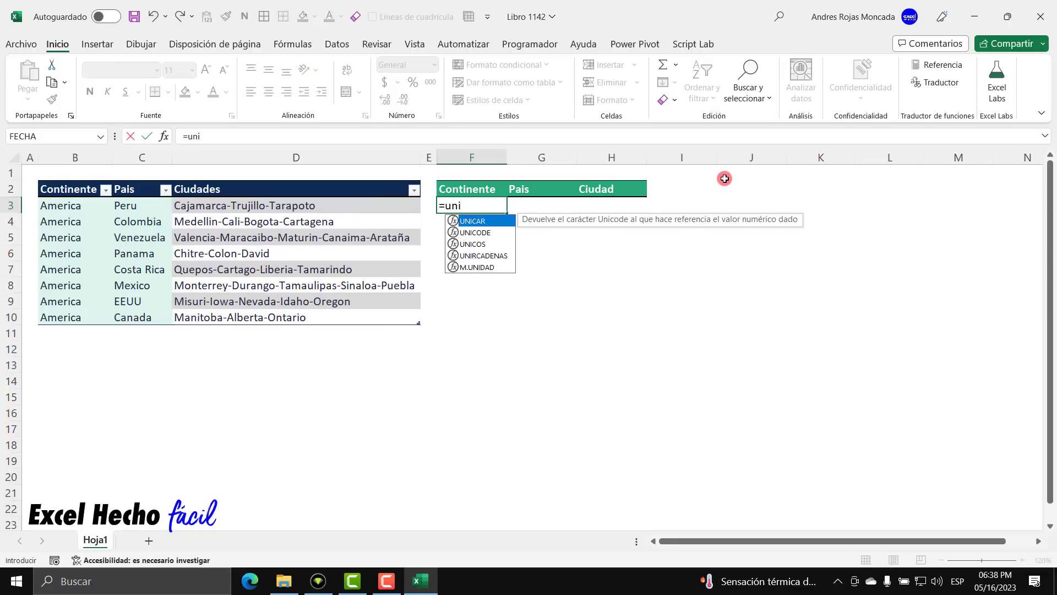
key(Down)
key(Down)
key(Down)
key(Tab)
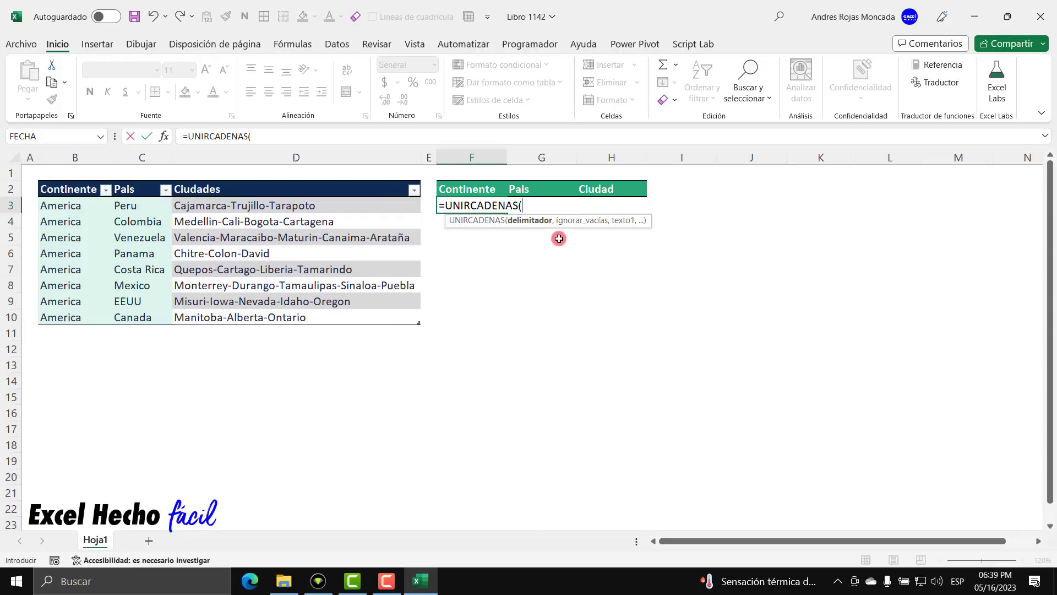
drag(569, 220, 573, 171)
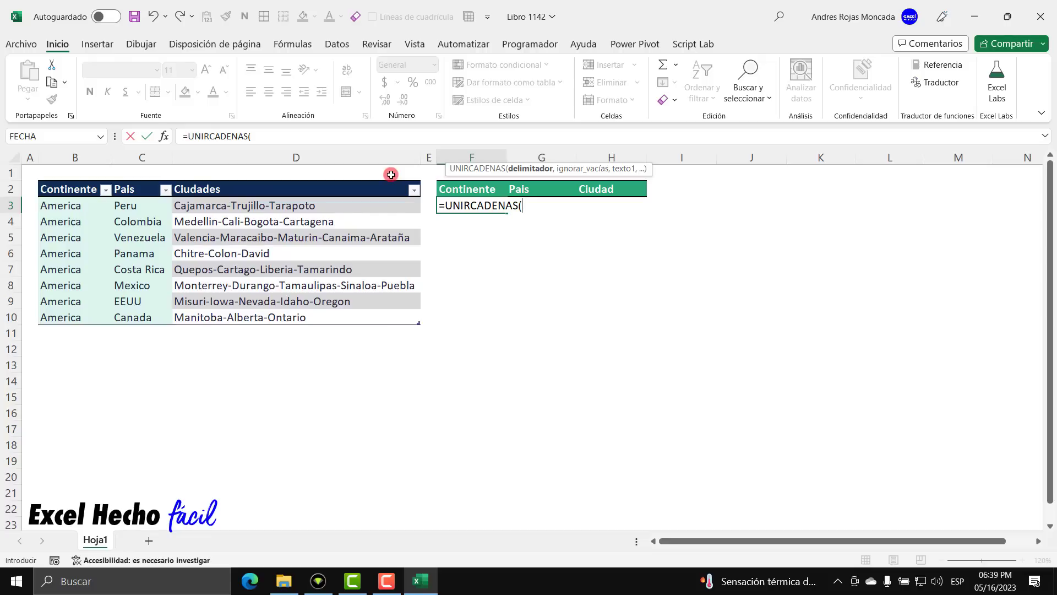
Give UNIRCADENAS the "^" delimiter, VERDADERO and BD[Ciudades], and commit it
text("")
click(526, 205)
text(^)
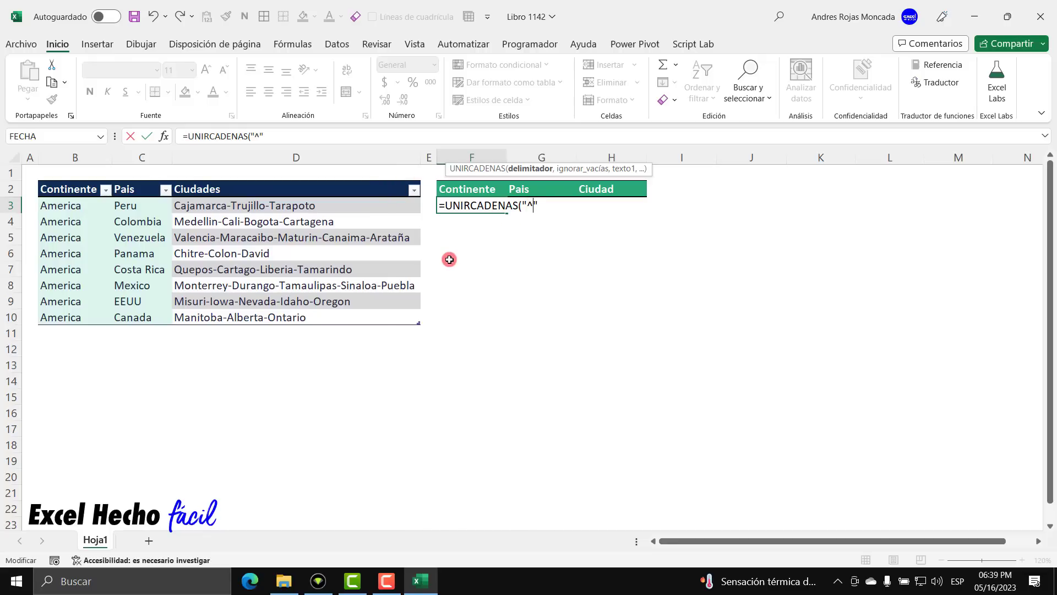
click(538, 205)
text(,)
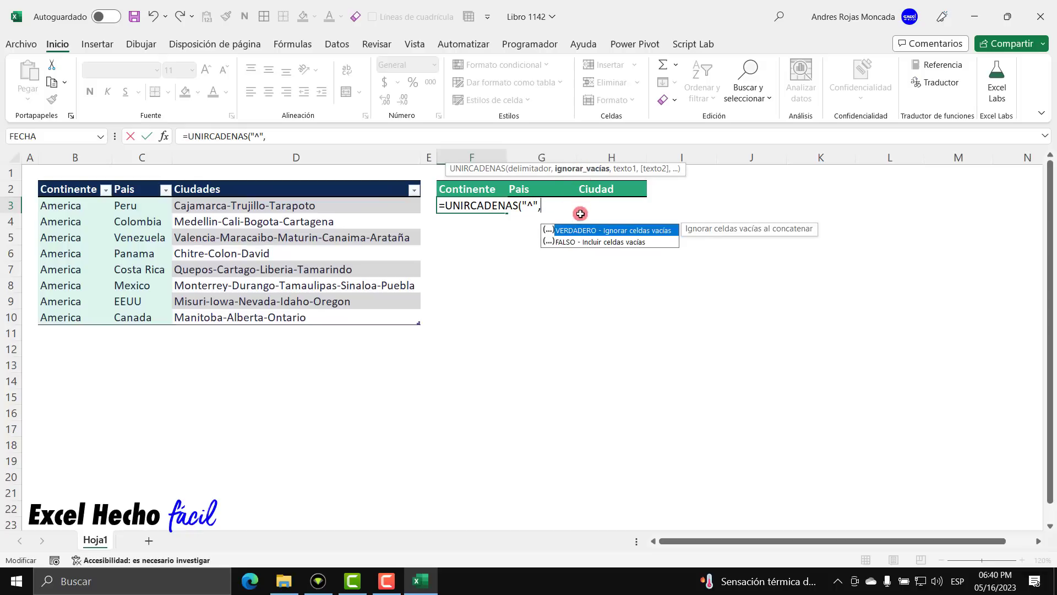
double_click(580, 231)
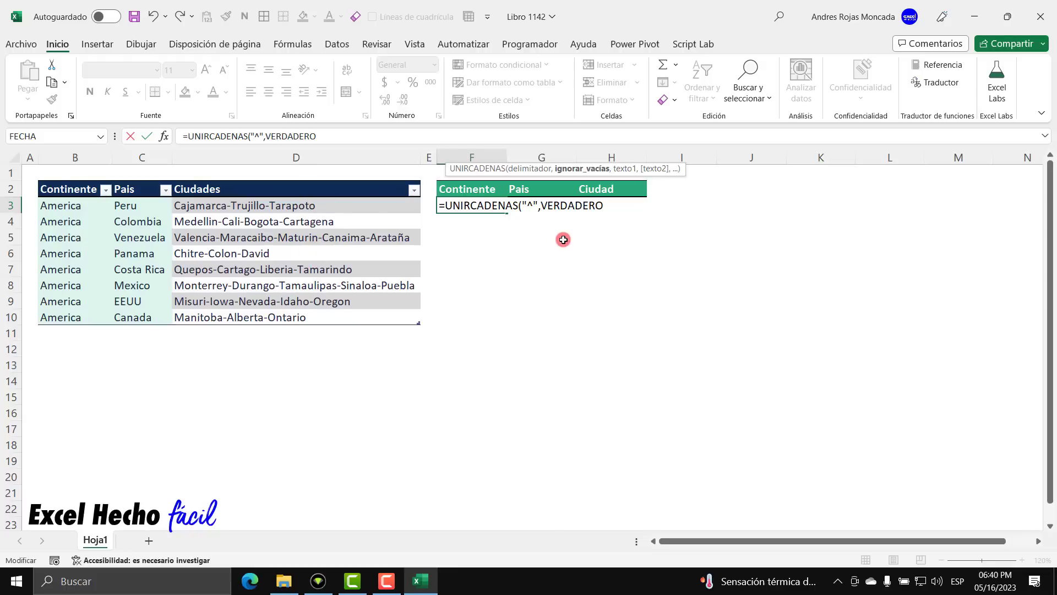
text(,)
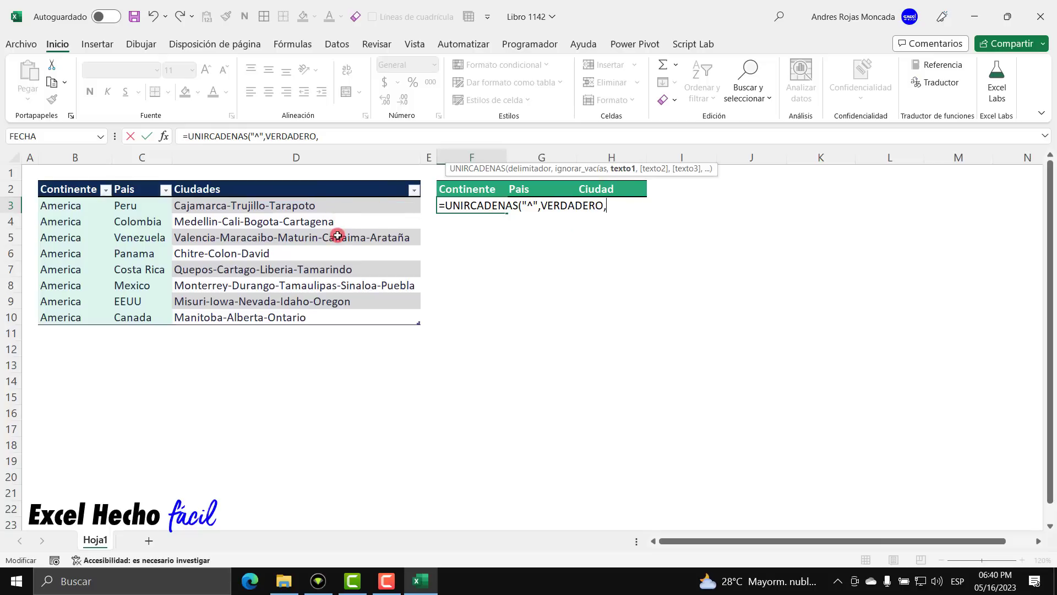
click(341, 183)
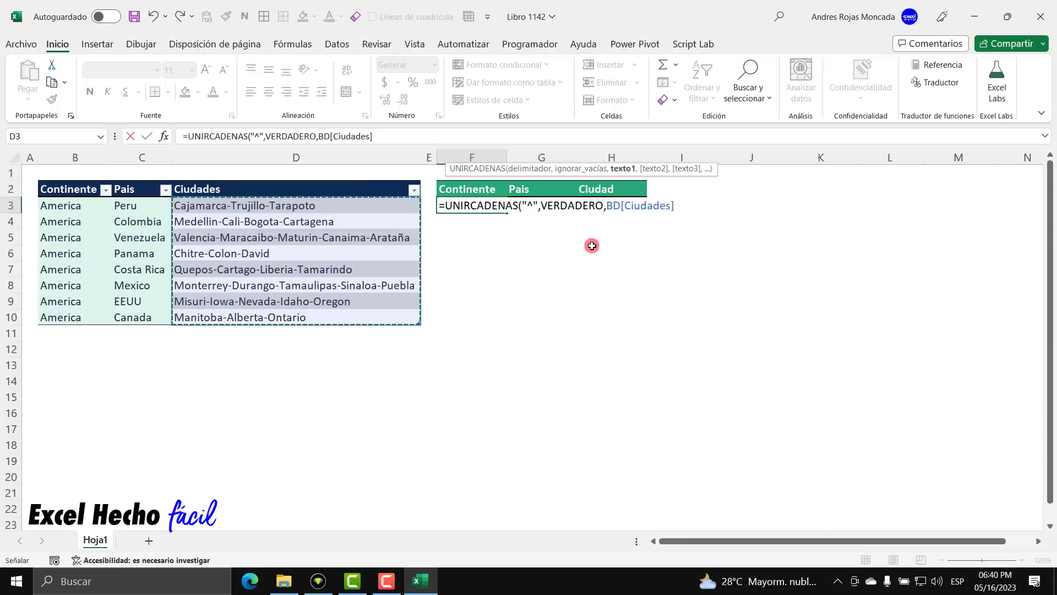
text())
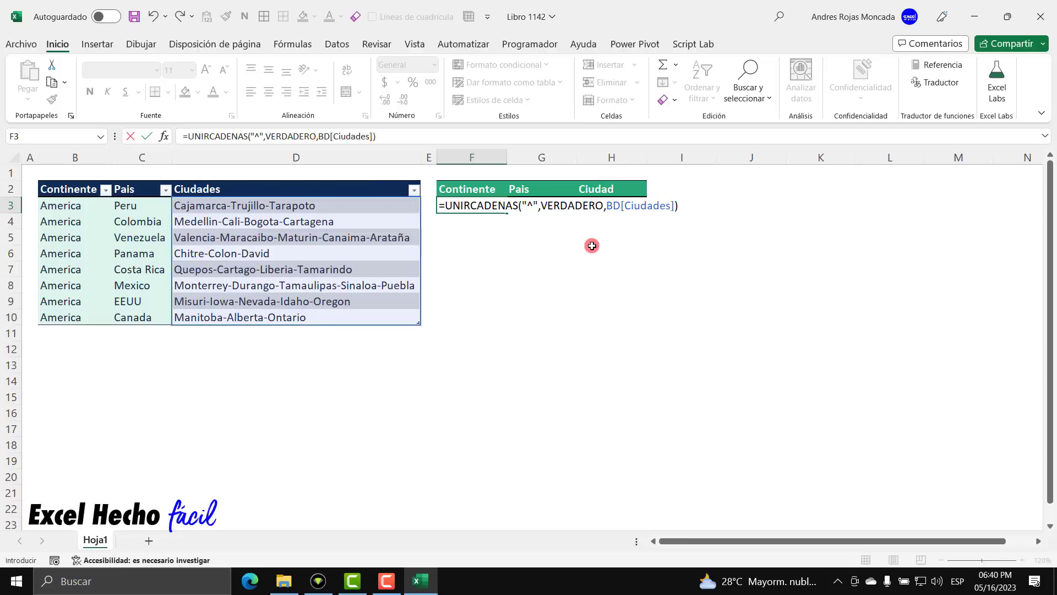
key(Return)
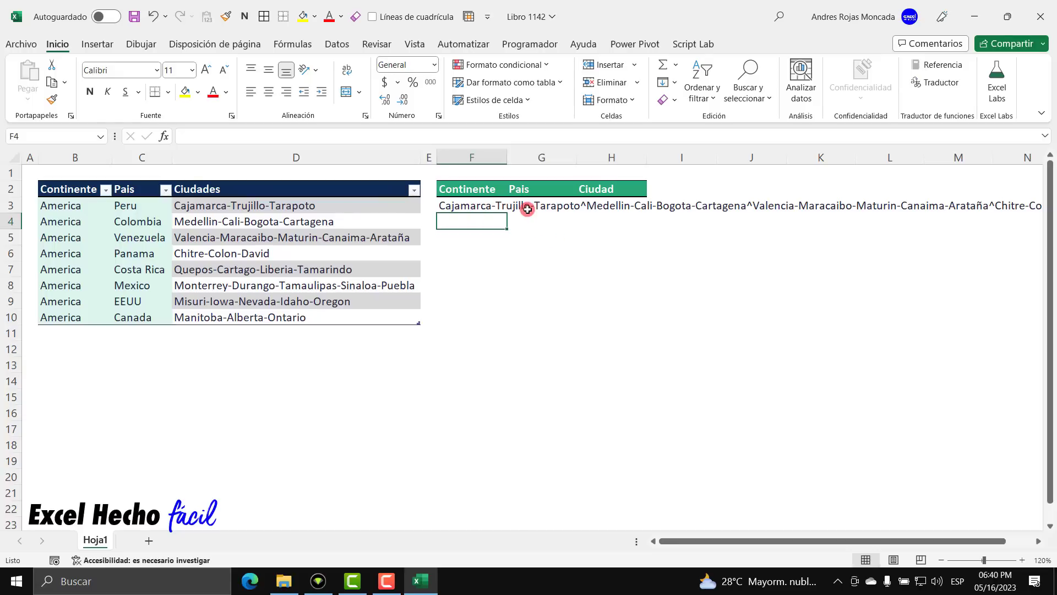
Select F3 and put its =UNIRCADENAS formula into edit mode
click(460, 205)
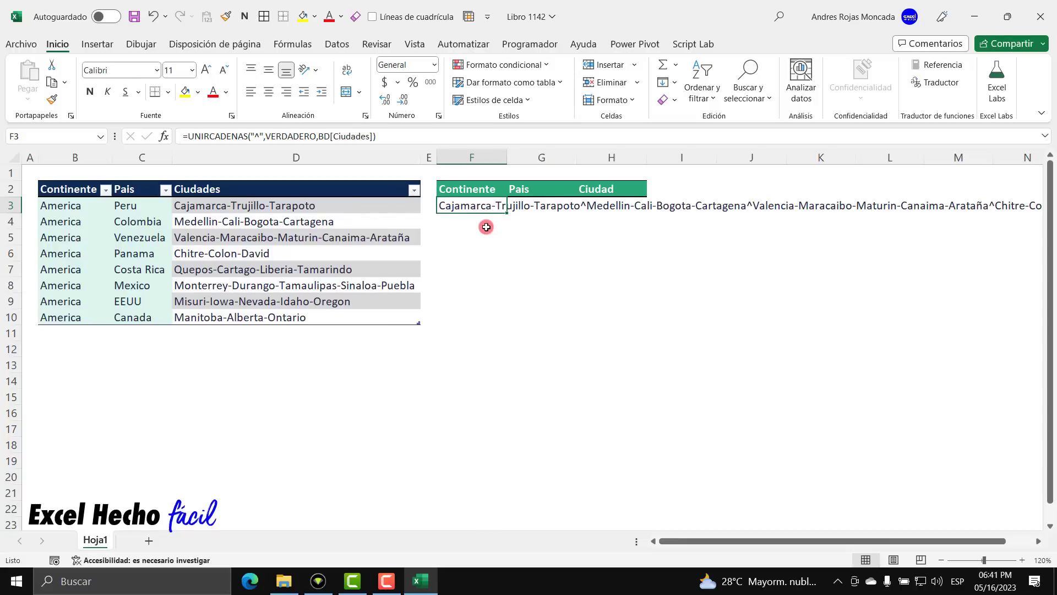
key(F2)
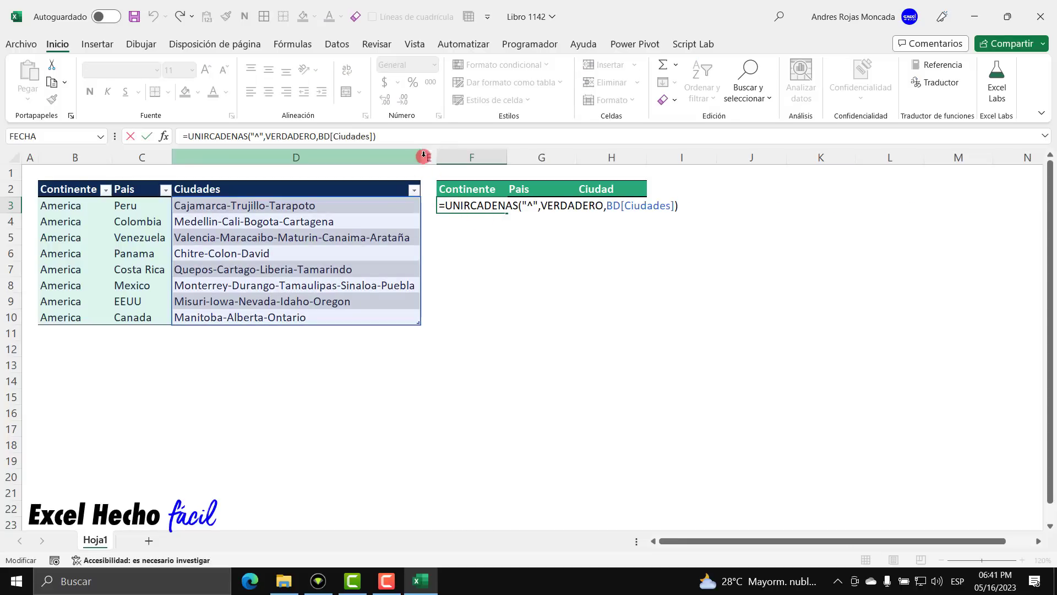
Wrap the F3 join in DIVIDIRTEXTO with column delimiter "-" and row delimiter "^", spilling the cities
text(d)
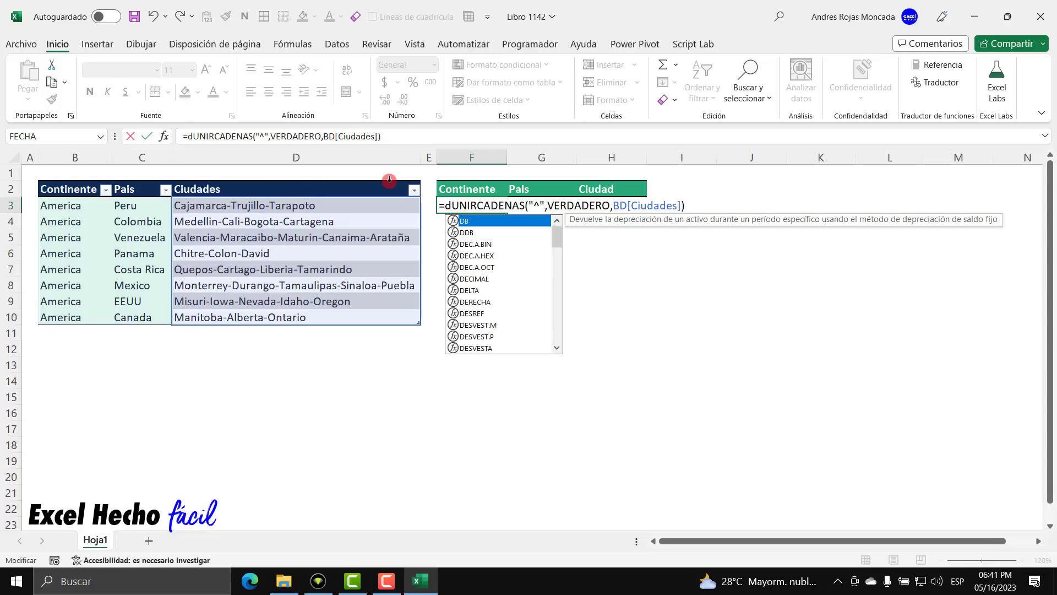
text(ivi)
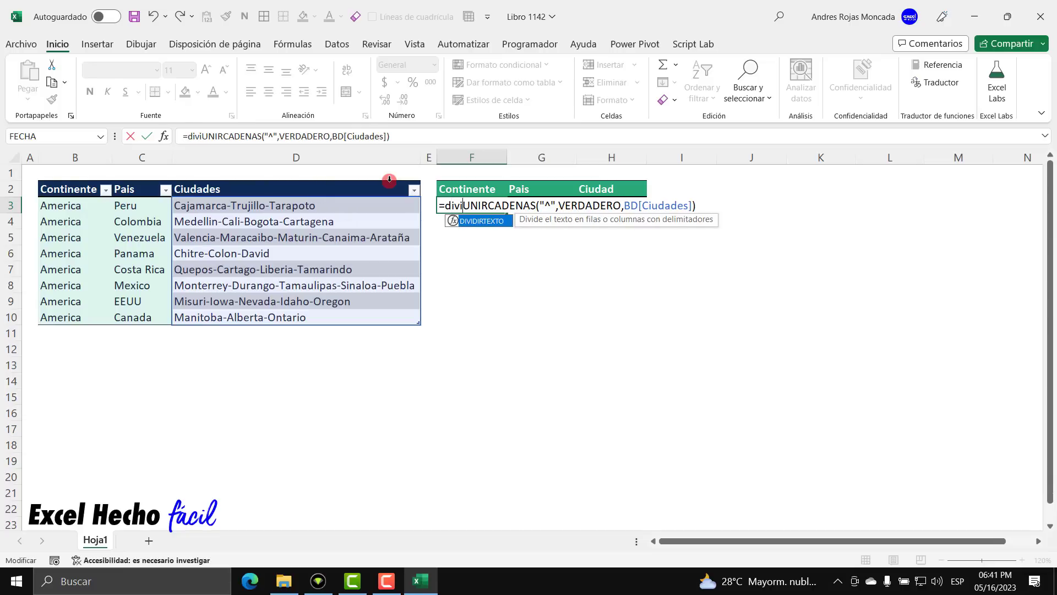
key(Tab)
key(BackSpace)
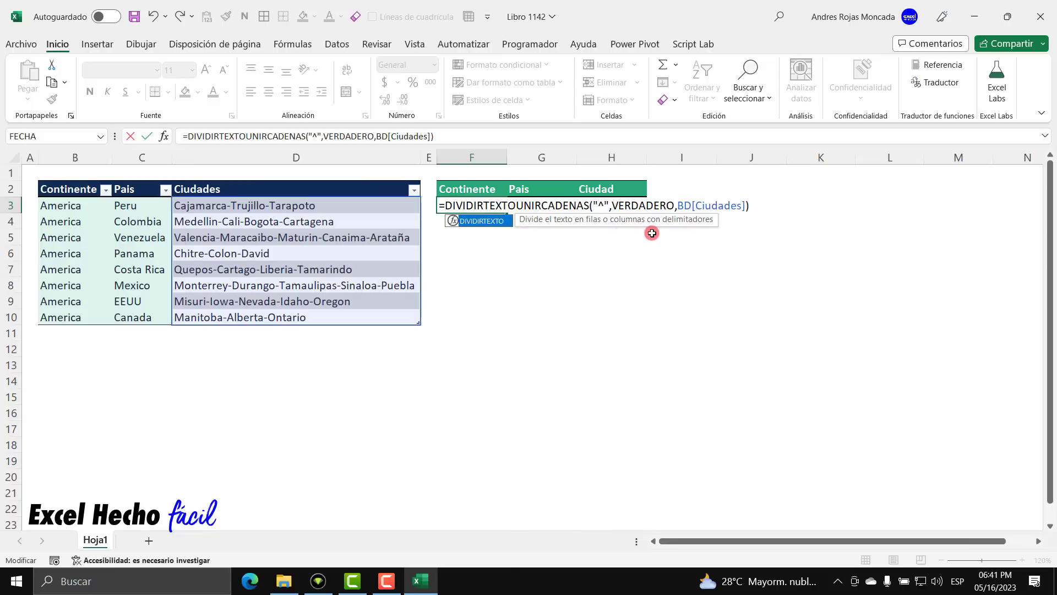
text(()
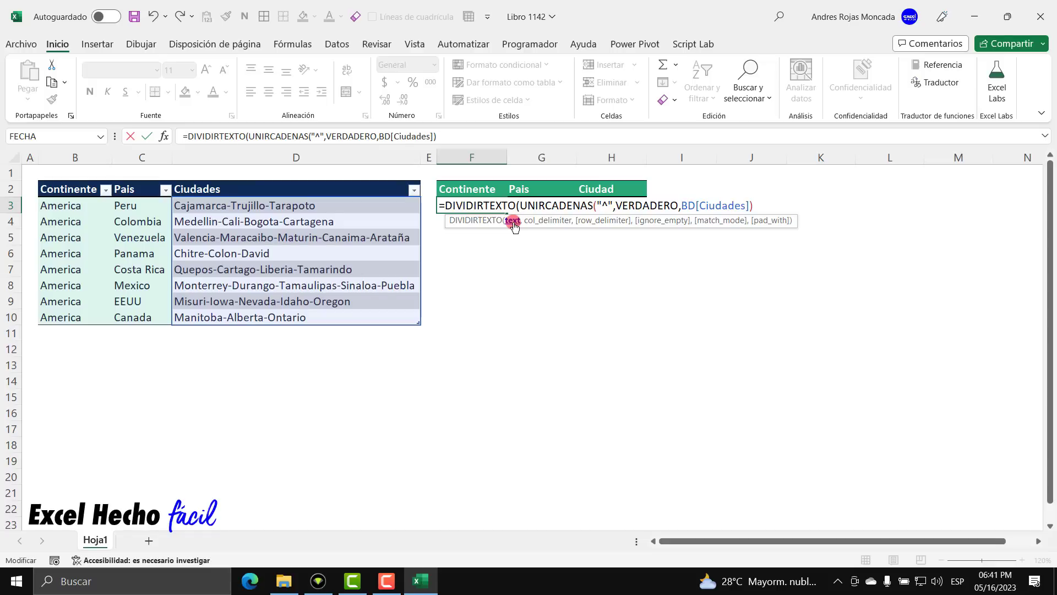
click(513, 221)
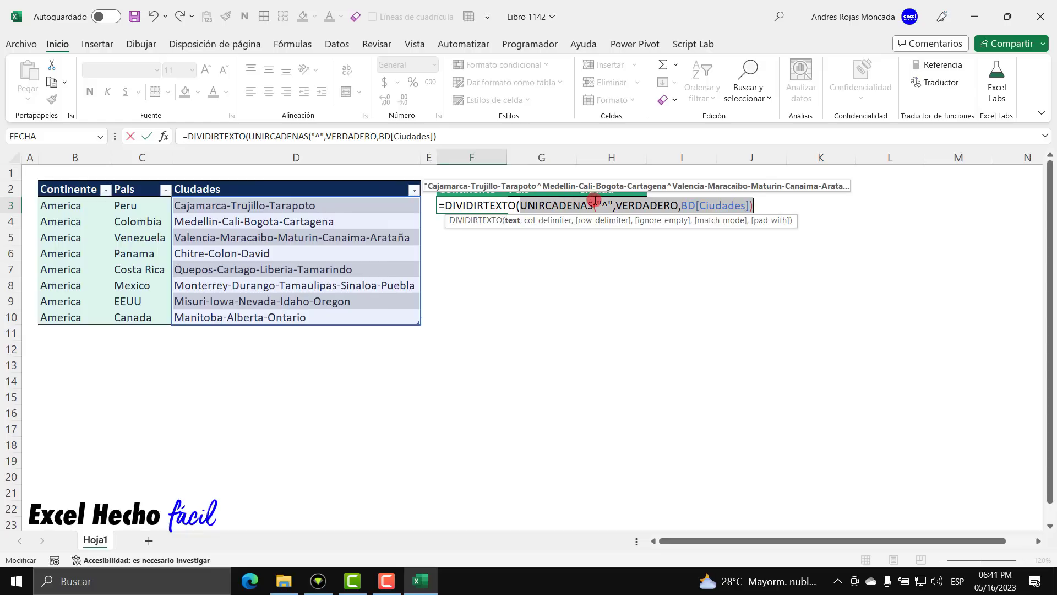
click(763, 204)
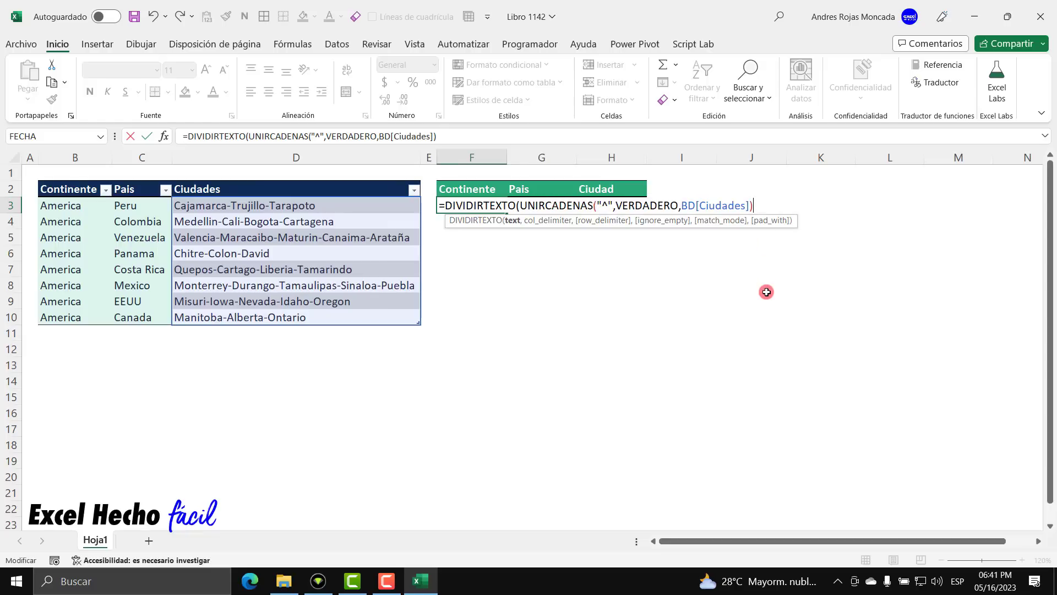
text(,)
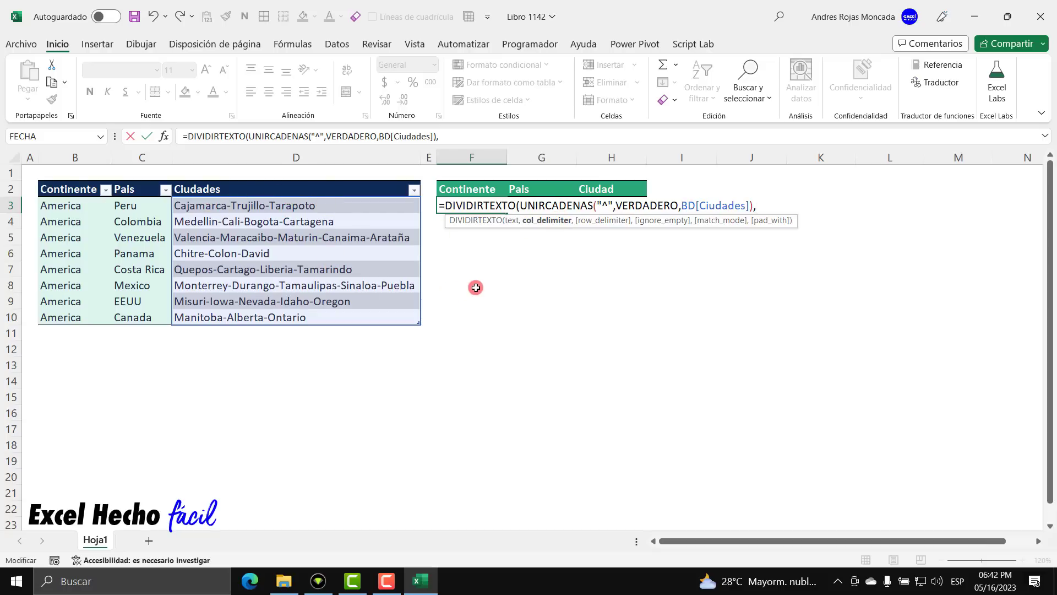
text("-")
text(,)
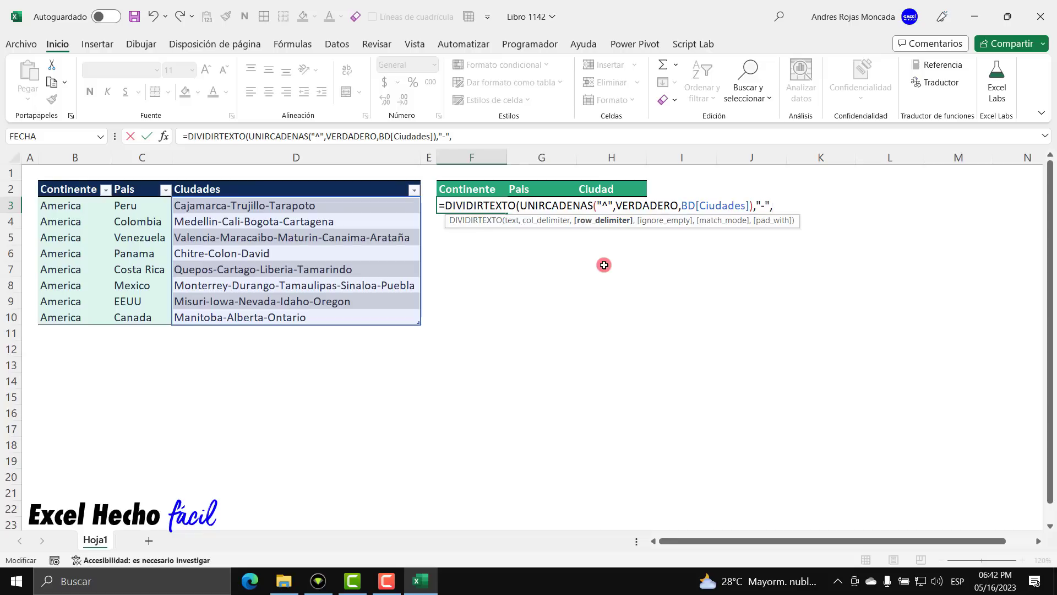
text("^)
text(")
text())
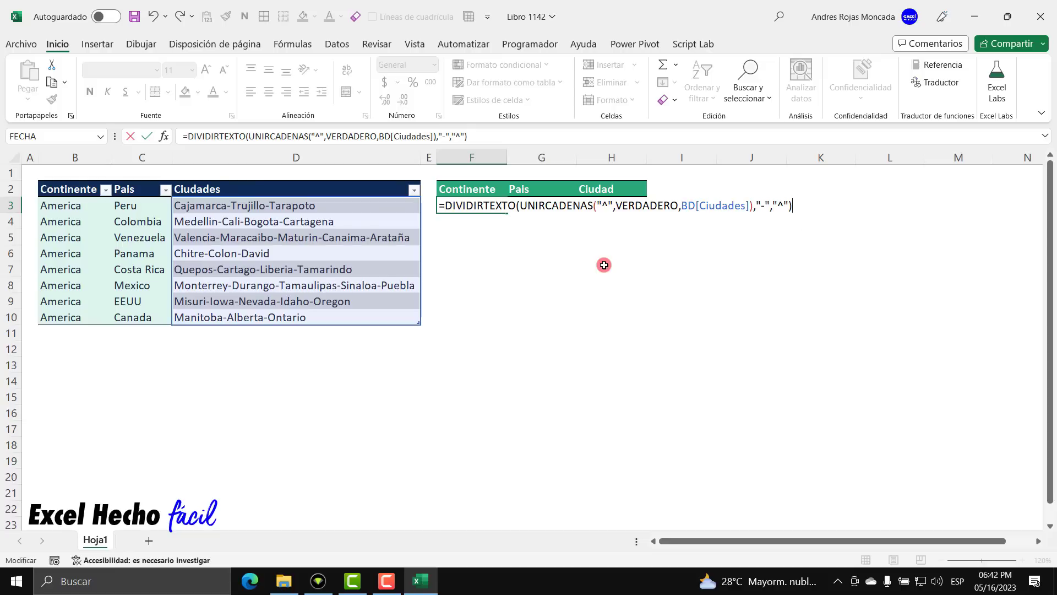
key(Return)
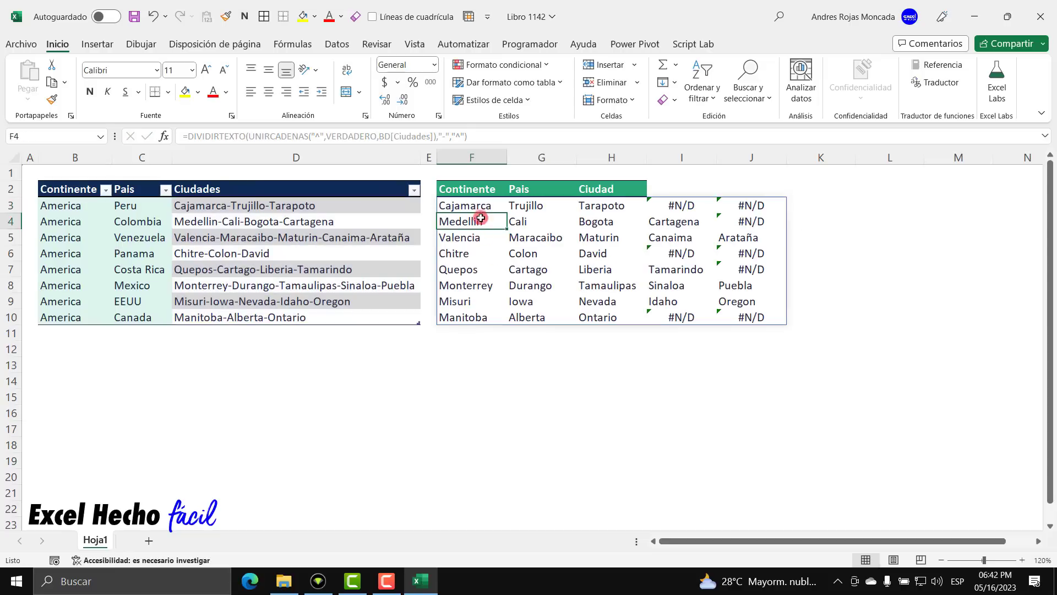
mouse_move(478, 205)
mouse_down()
mouse_move(767, 291)
mouse_move(764, 316)
mouse_up()
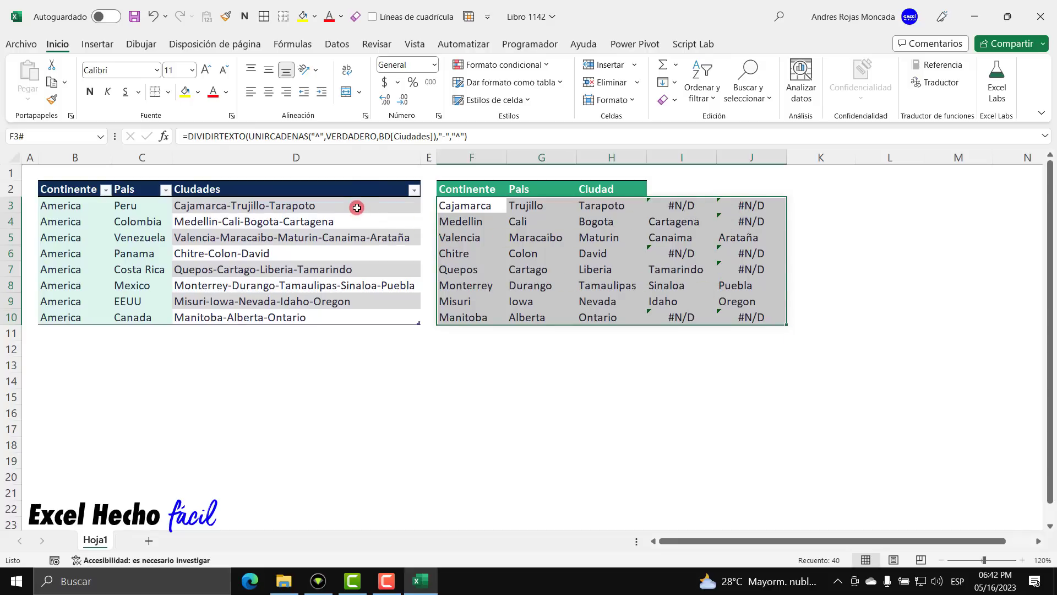
click(752, 208)
click(683, 205)
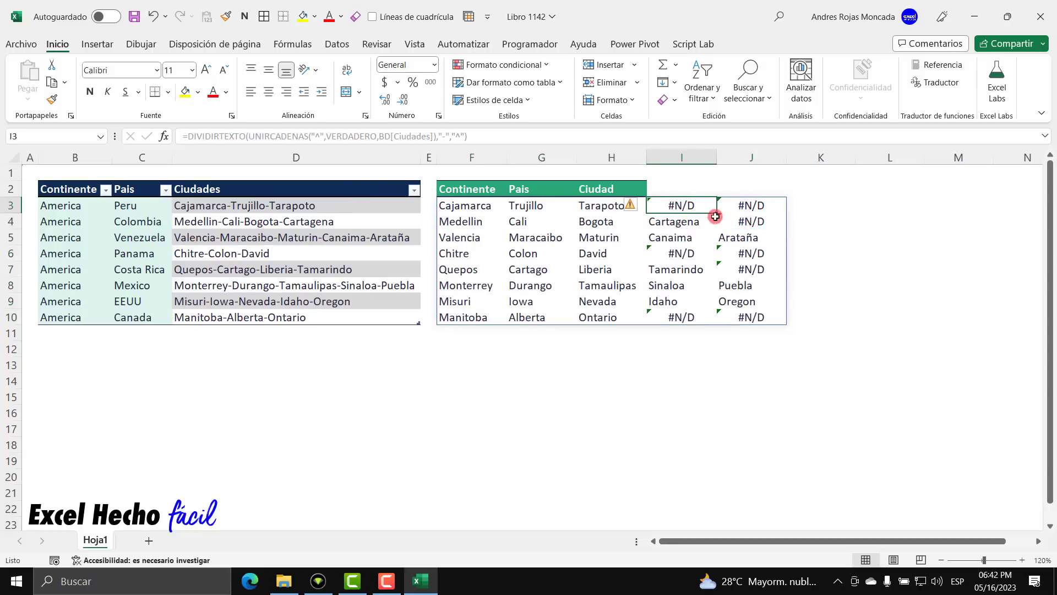
click(747, 251)
click(682, 253)
click(740, 264)
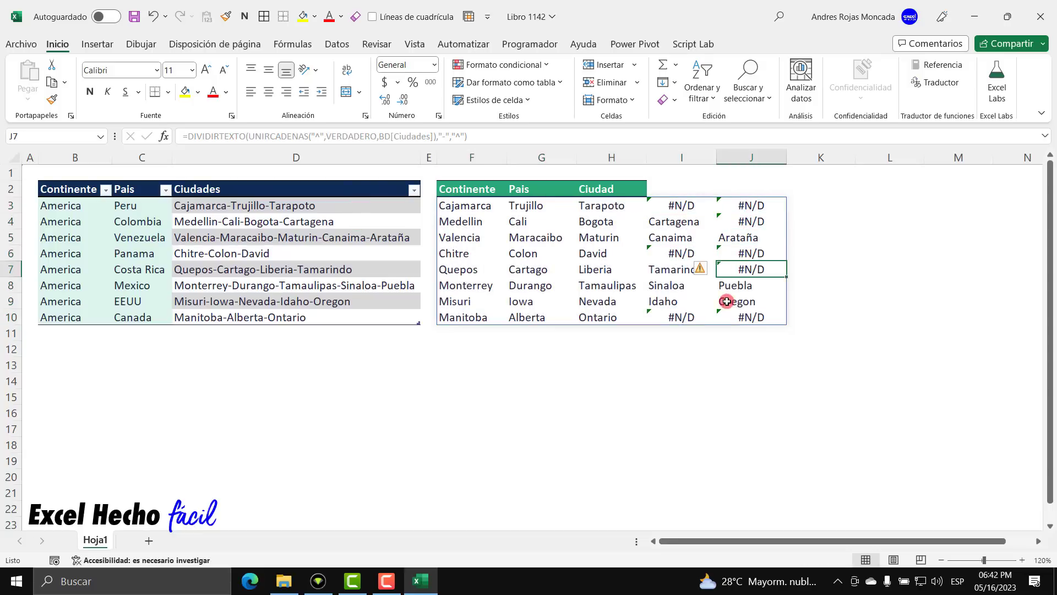
click(682, 321)
click(457, 207)
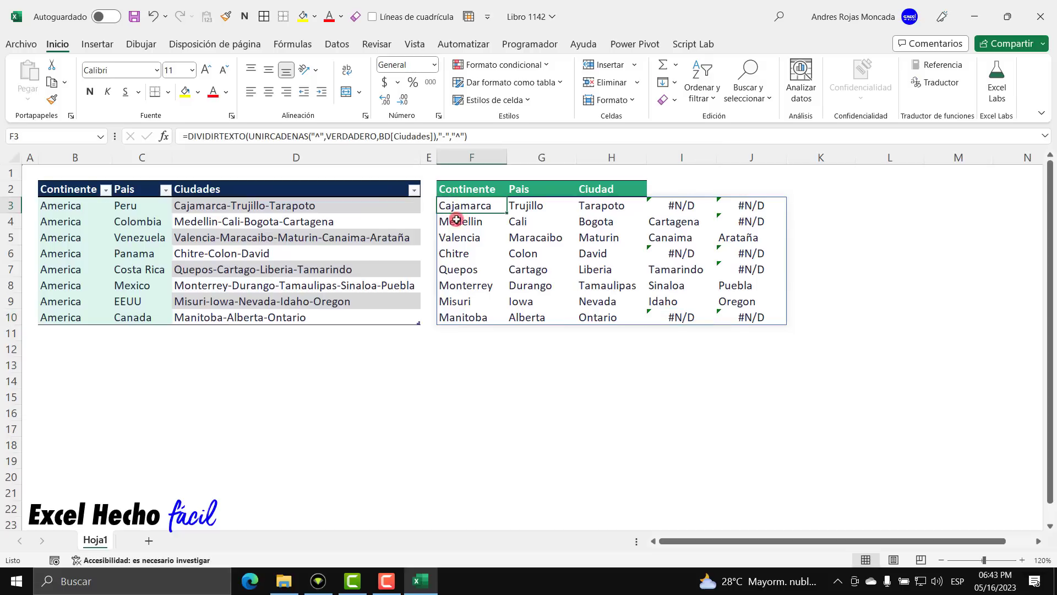
Add VERDADERO, 0 and an empty "" padding value after "^" in F3's DIVIDIRTEXTO
key(F2)
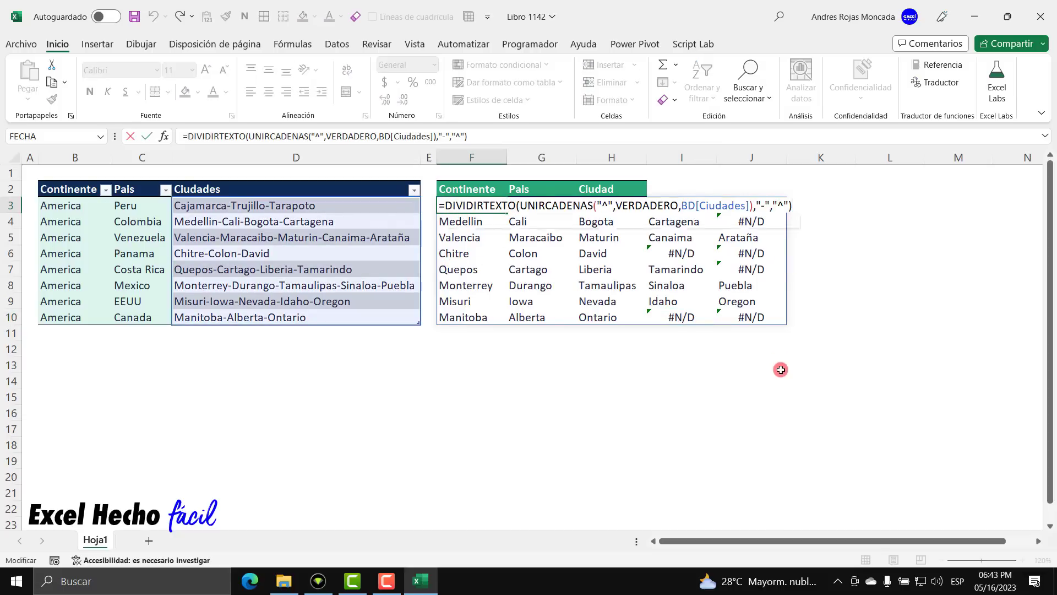
key(BackSpace)
text(,)
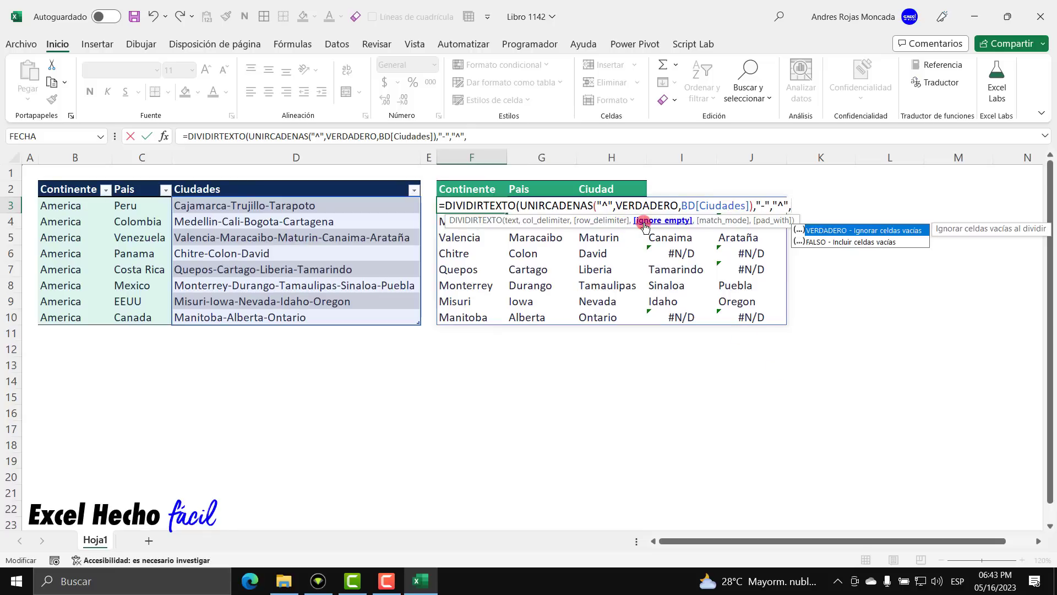
double_click(830, 232)
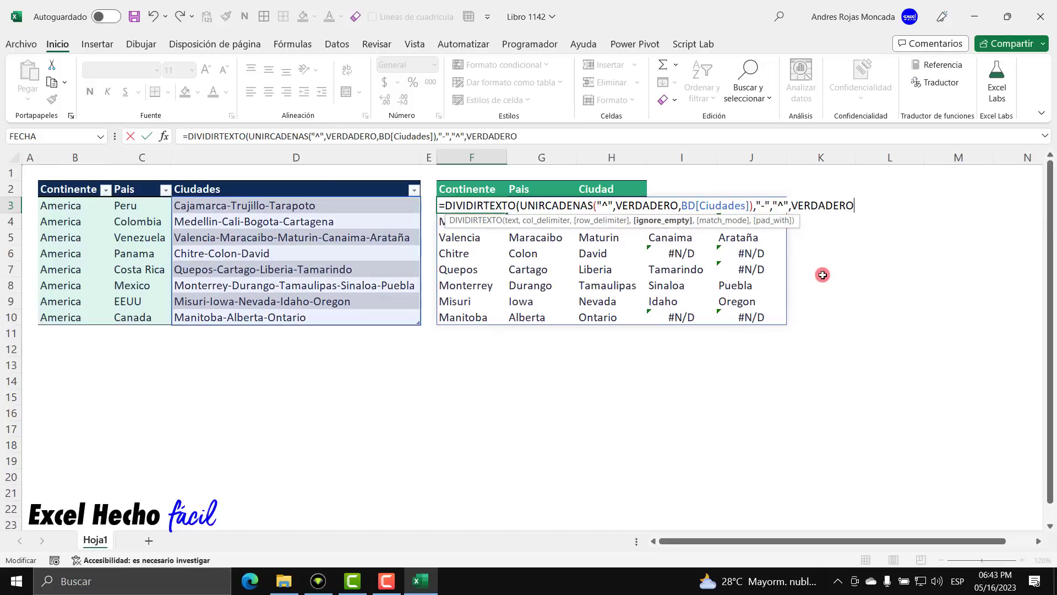
text(,)
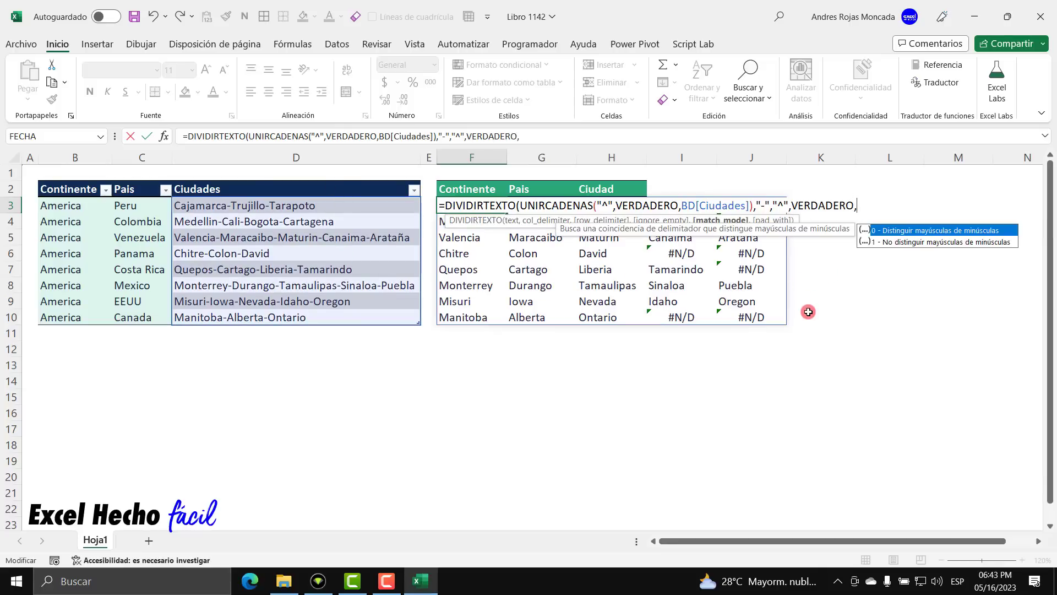
double_click(930, 231)
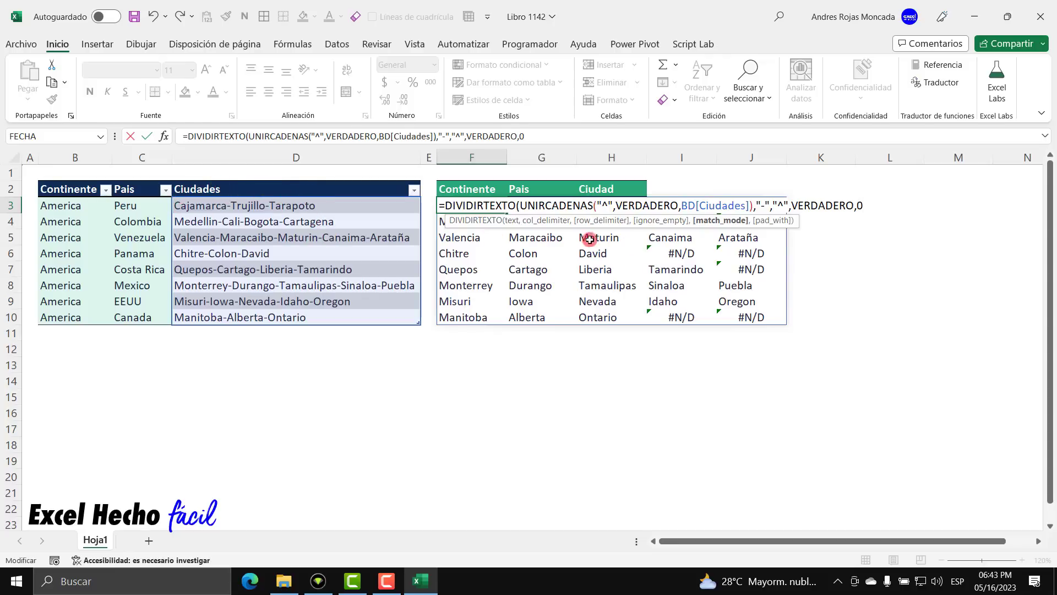
text(,)
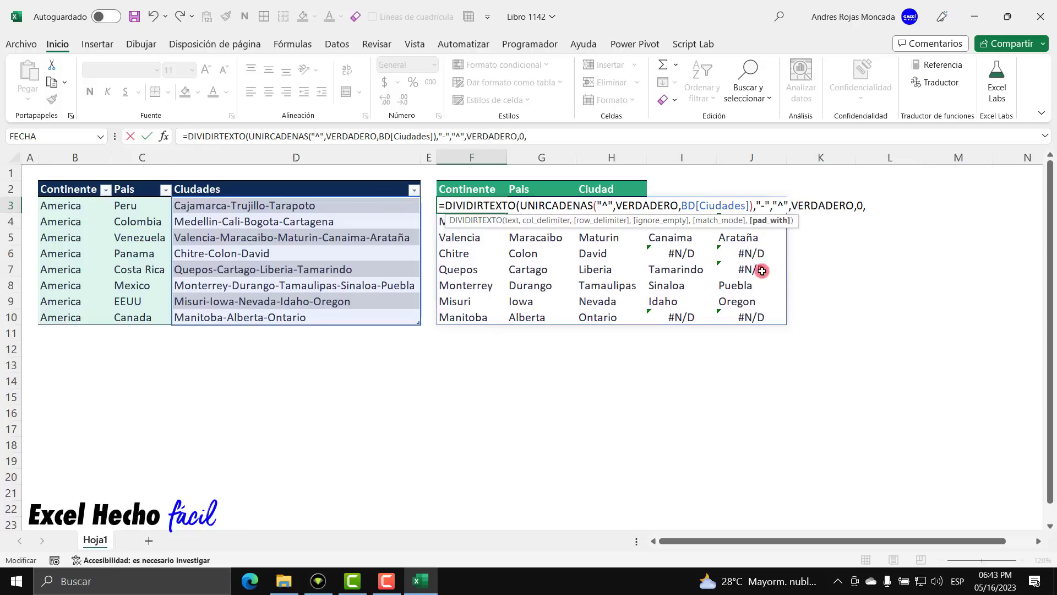
text("")
text())
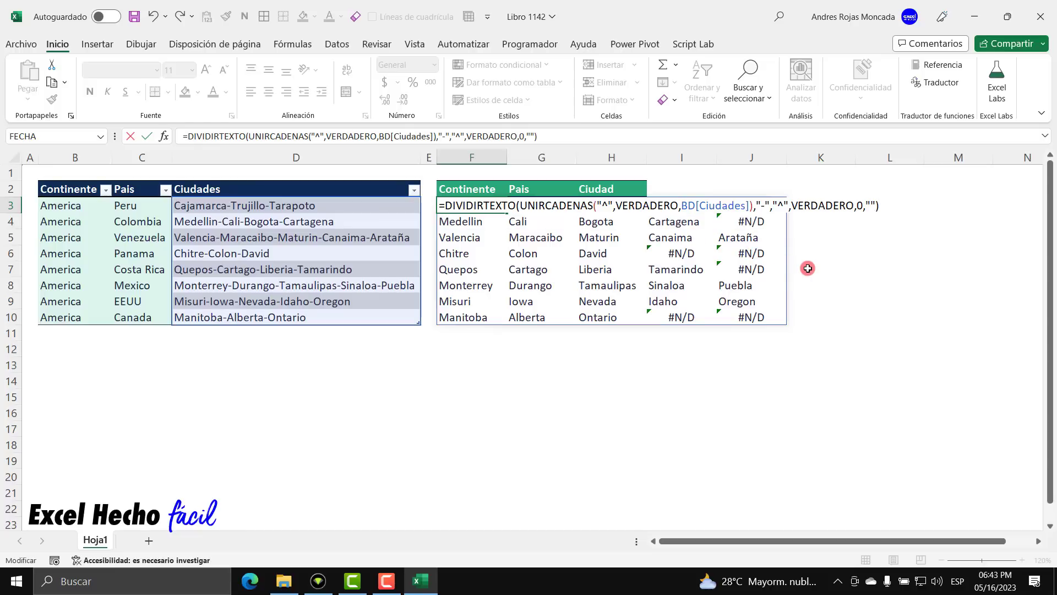
Commit the formula and confirm the former #N/D cells in F3:J10 are now blank
key(Return)
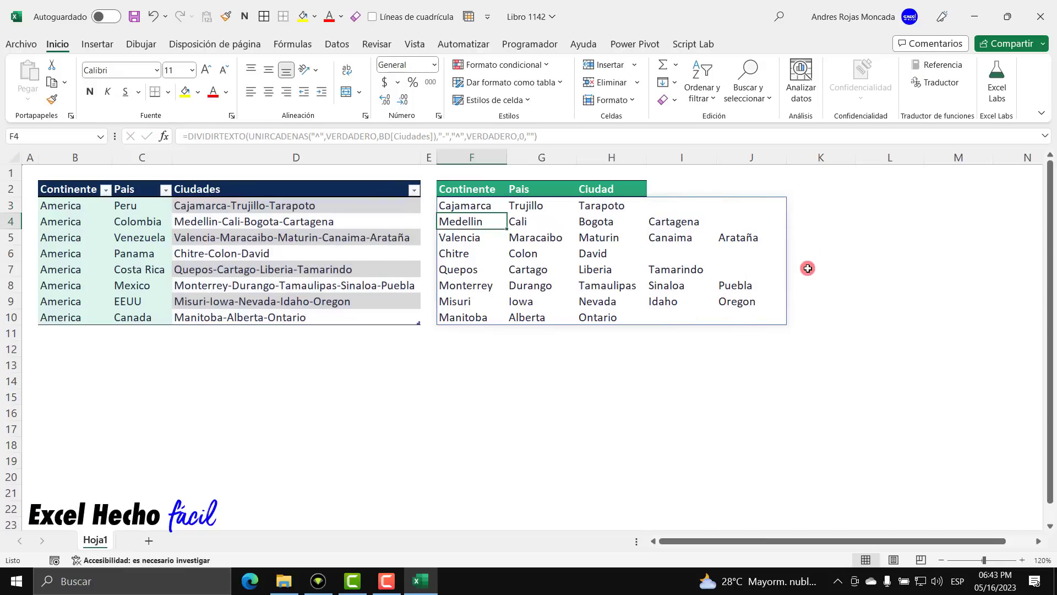
click(744, 207)
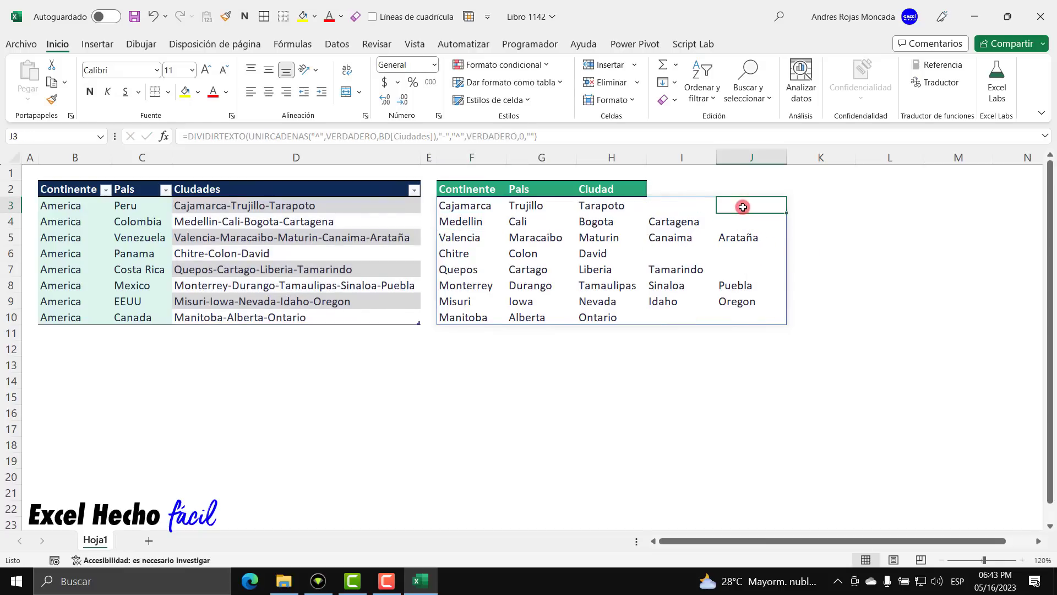
click(690, 206)
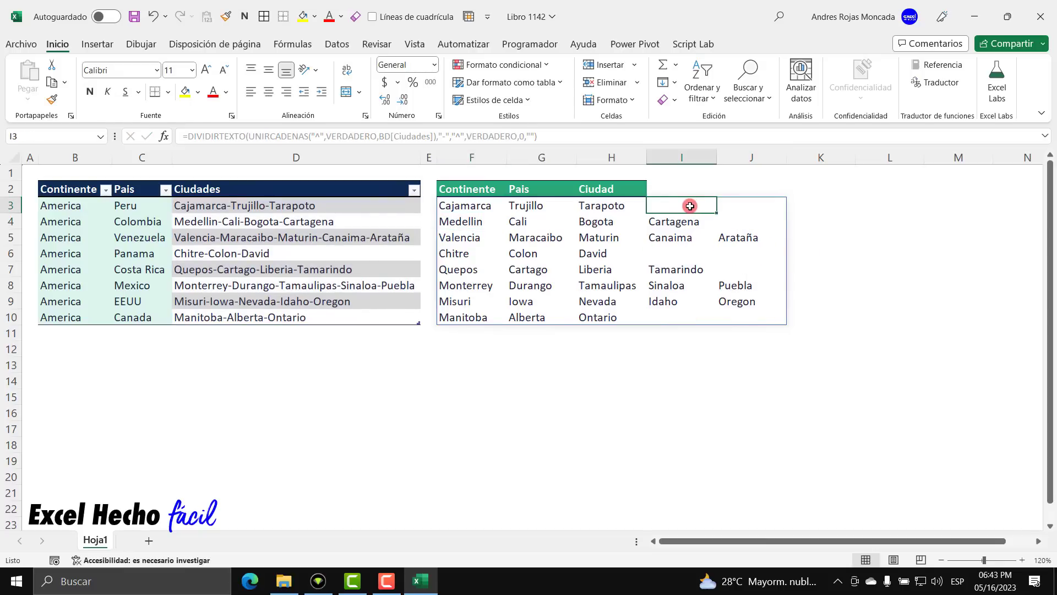
click(617, 207)
click(538, 205)
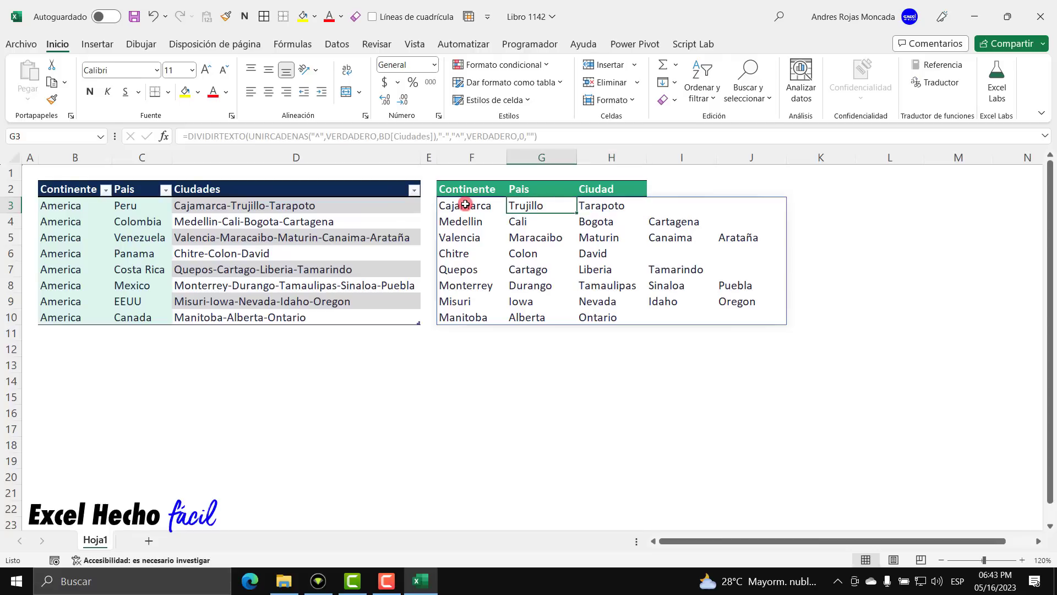
click(465, 205)
click(466, 221)
click(543, 226)
click(585, 225)
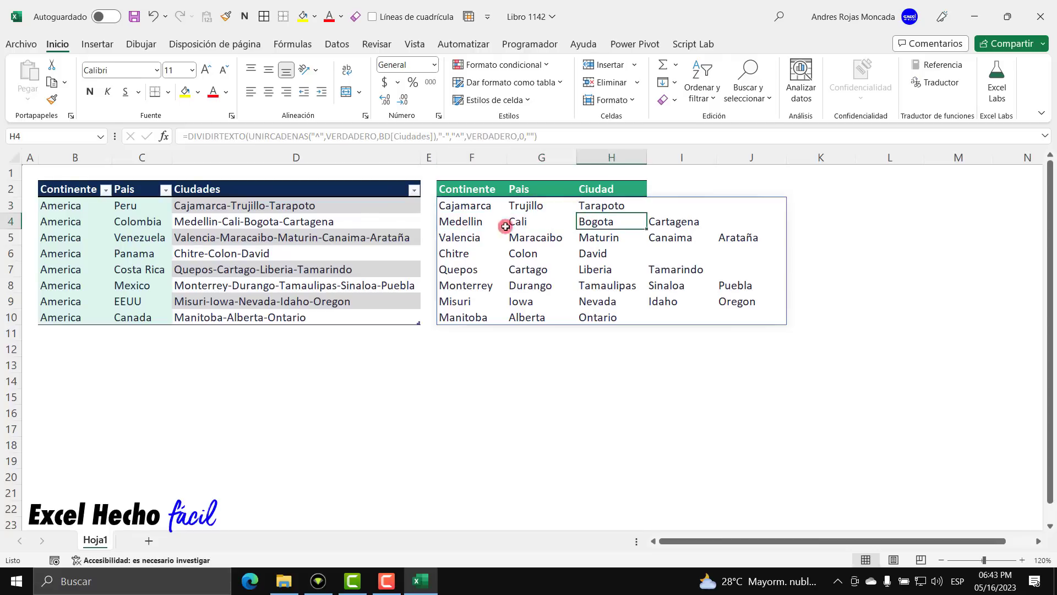
click(464, 207)
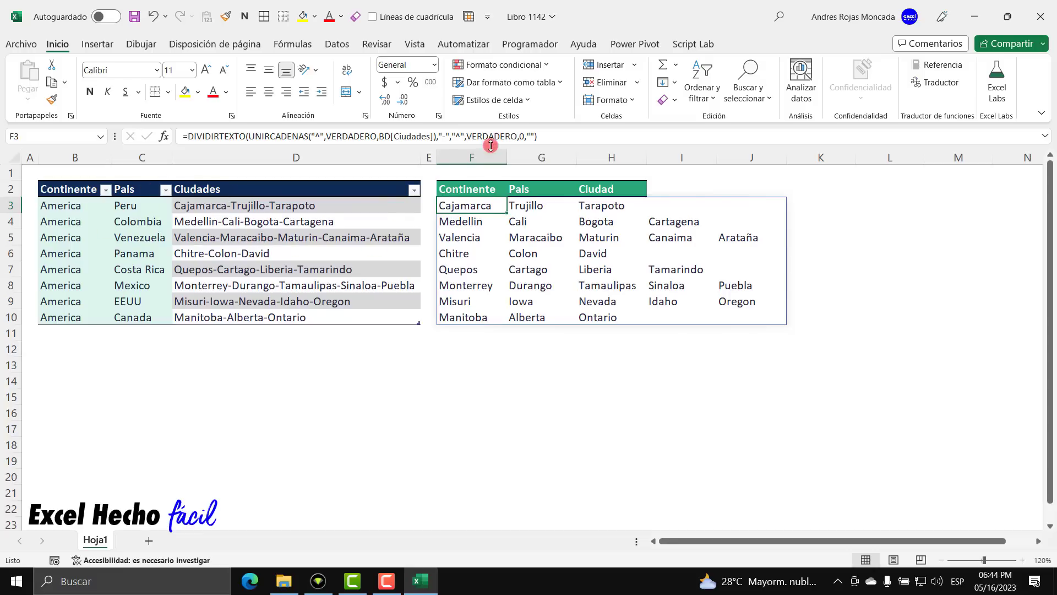
Wrap F3's DIVIDIRTEXTO formula in LET, naming its result Matriz1
double_click(499, 205)
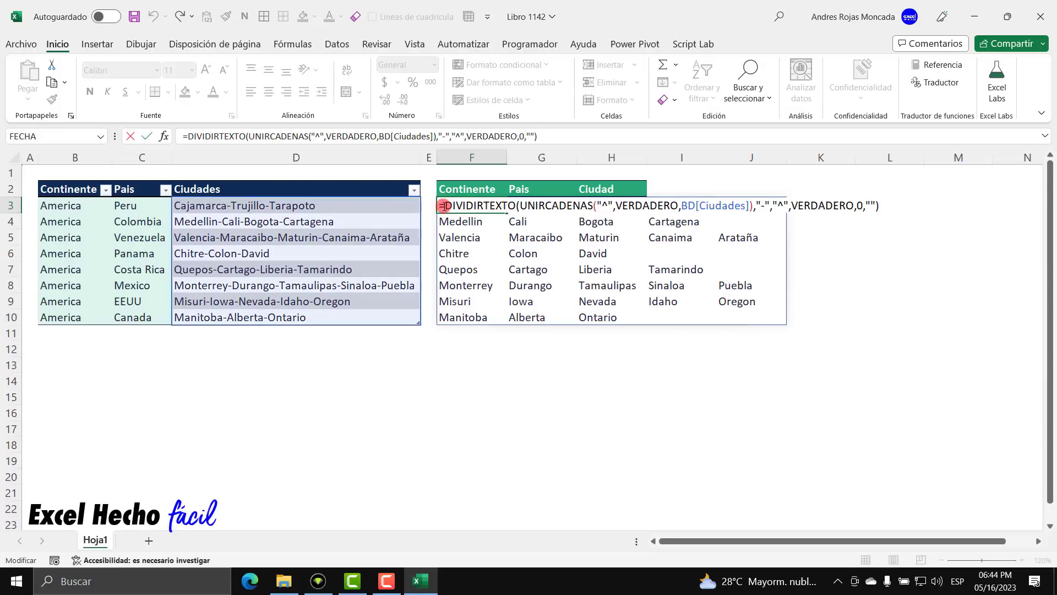
text(LE)
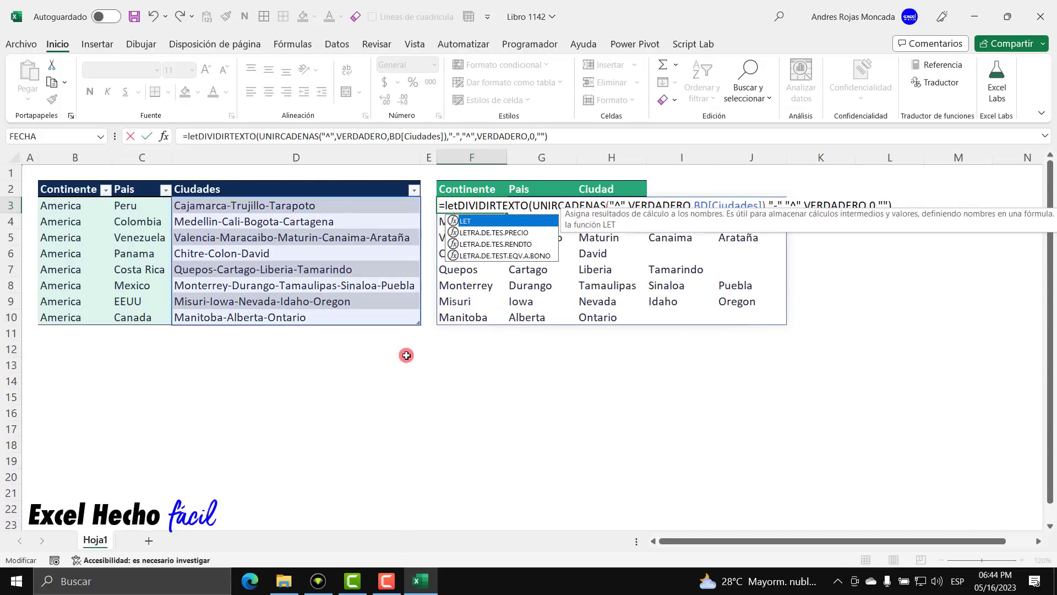
text(T()
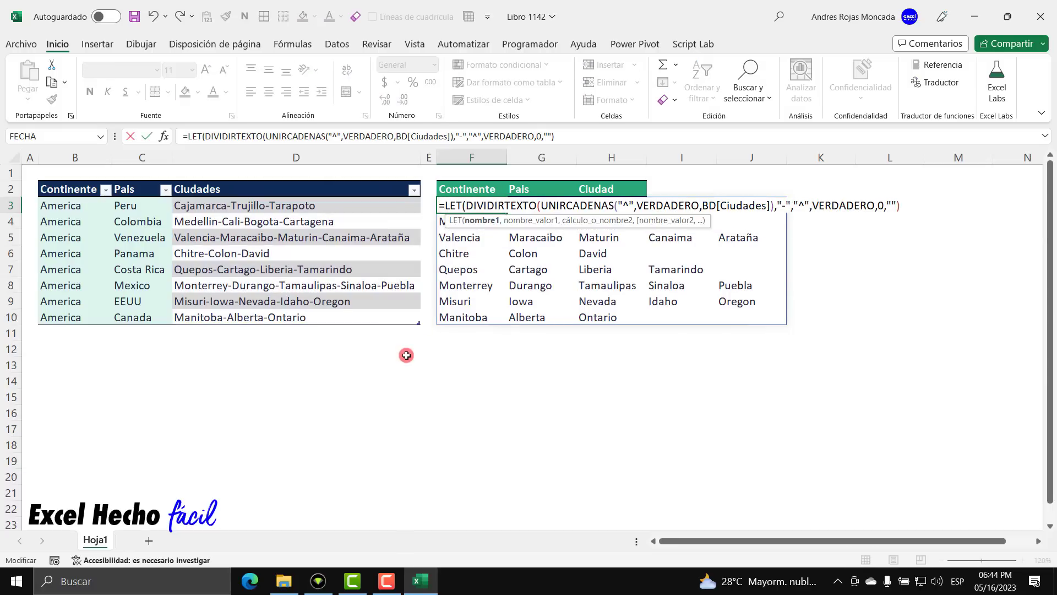
text(Ma)
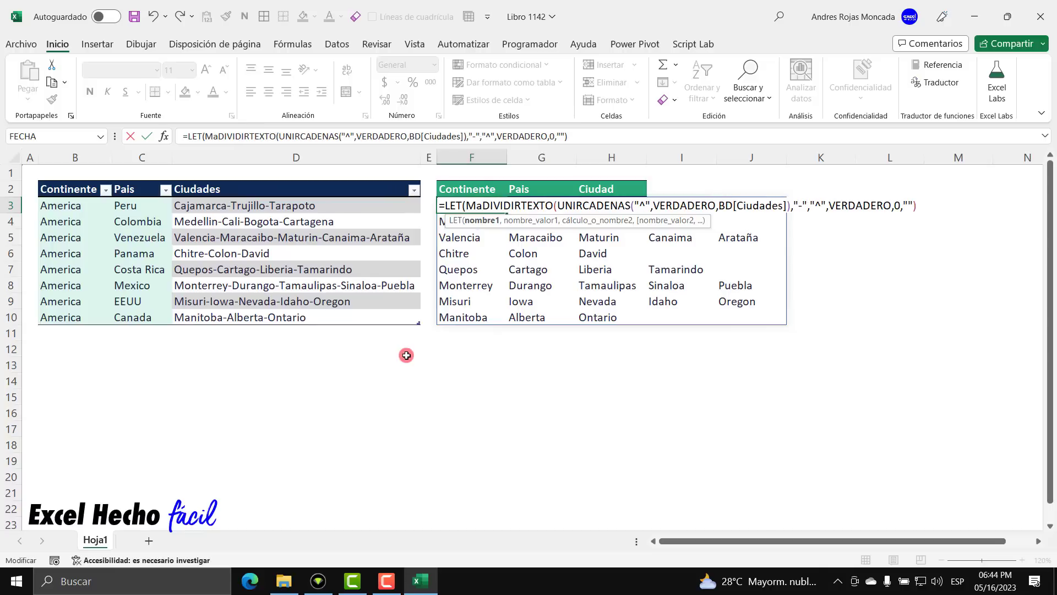
text(triz)
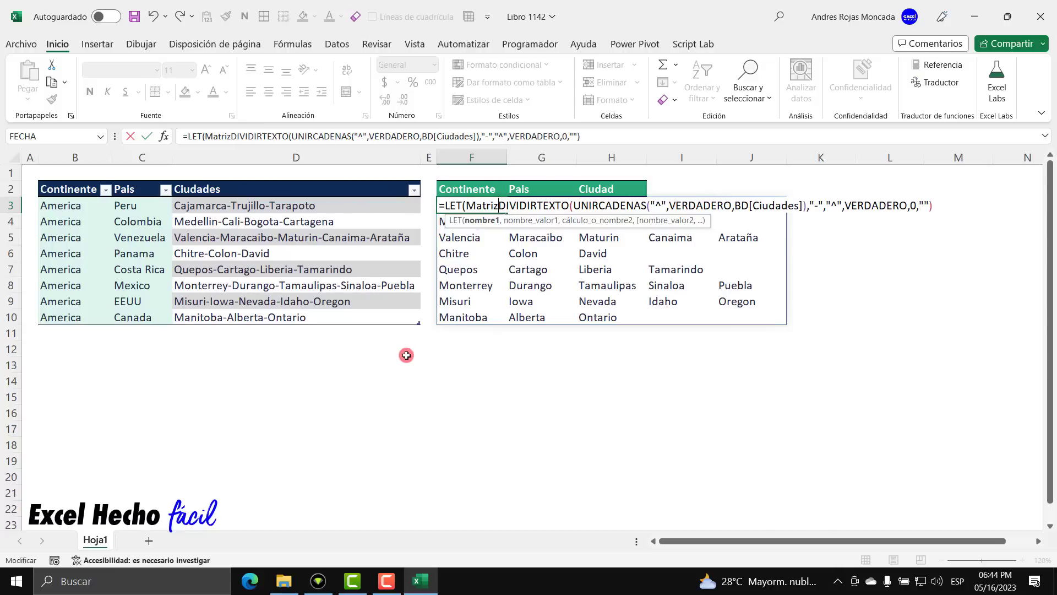
text(1,)
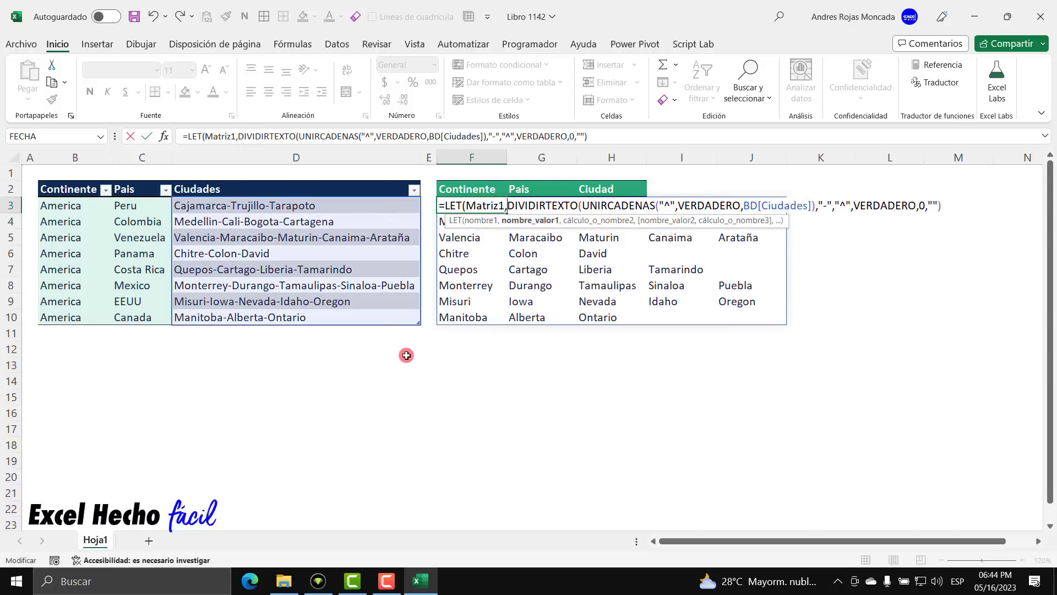
double_click(484, 205)
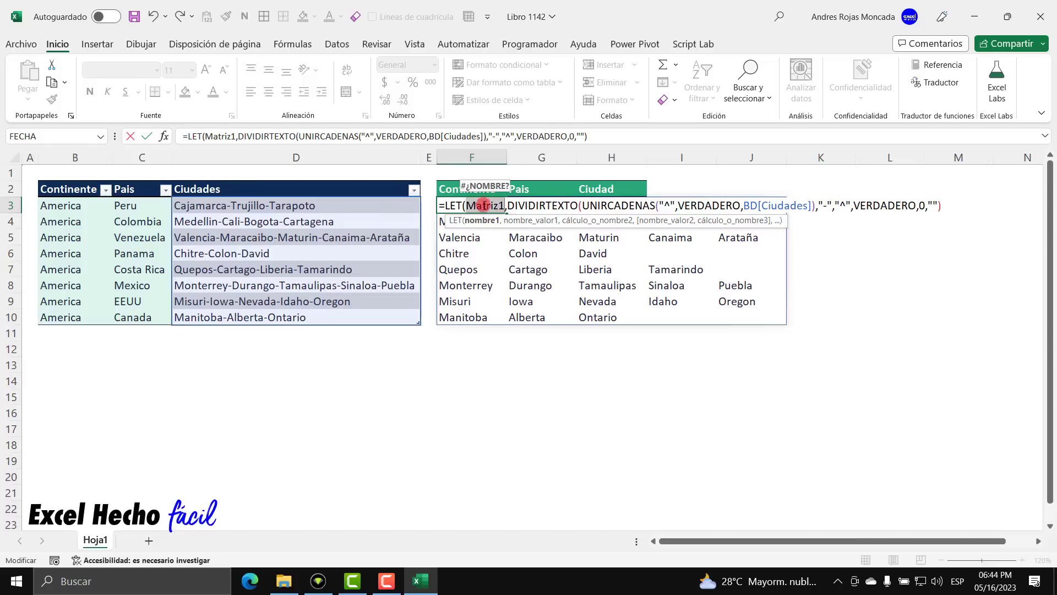
double_click(519, 205)
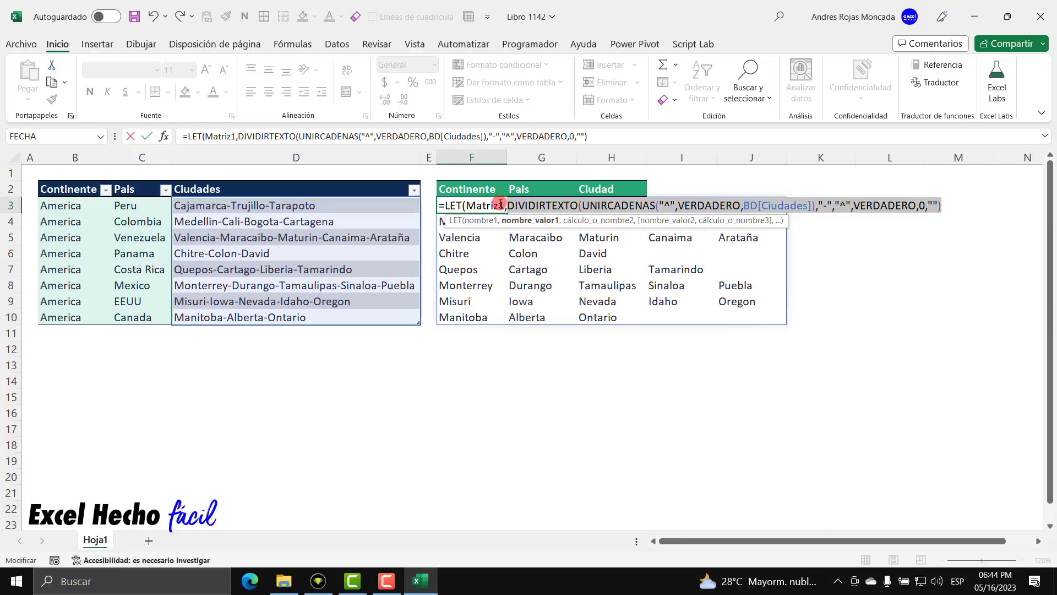
Add a comma and a new line, then begin the ENCOL( calculation
click(955, 214)
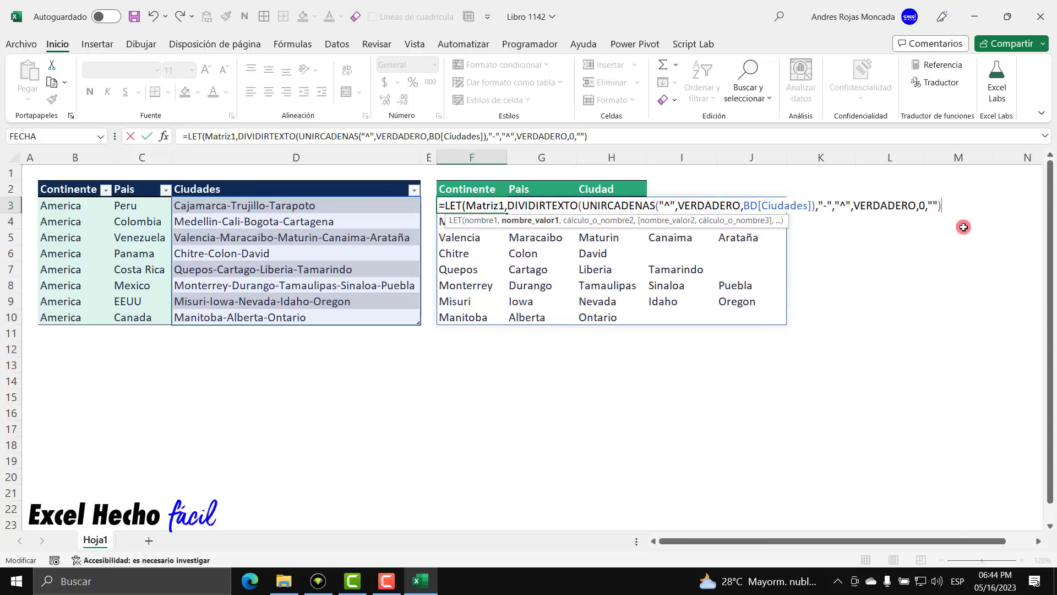
text(,)
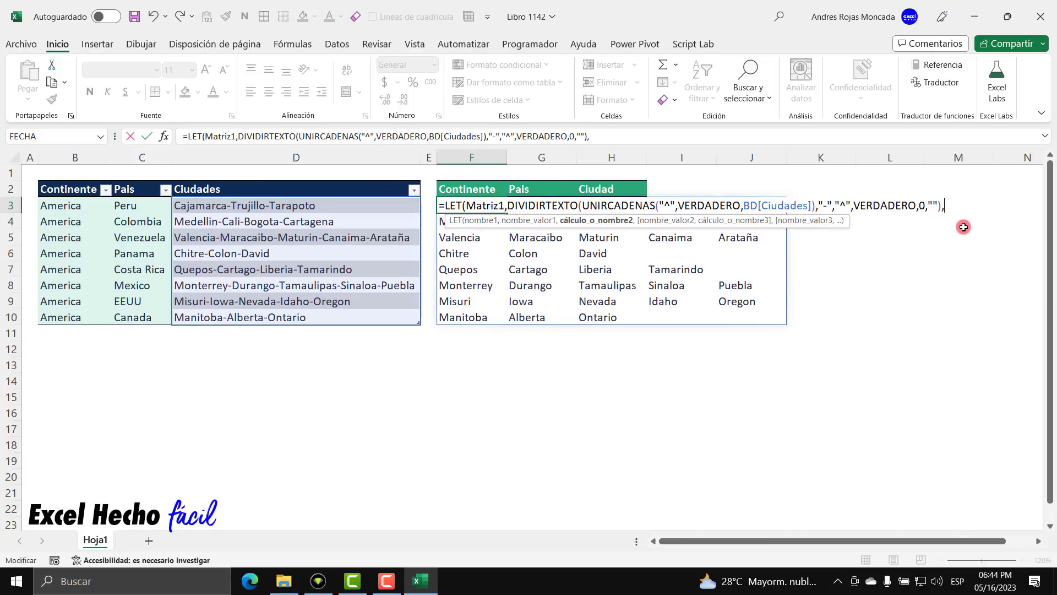
key(alt+Return)
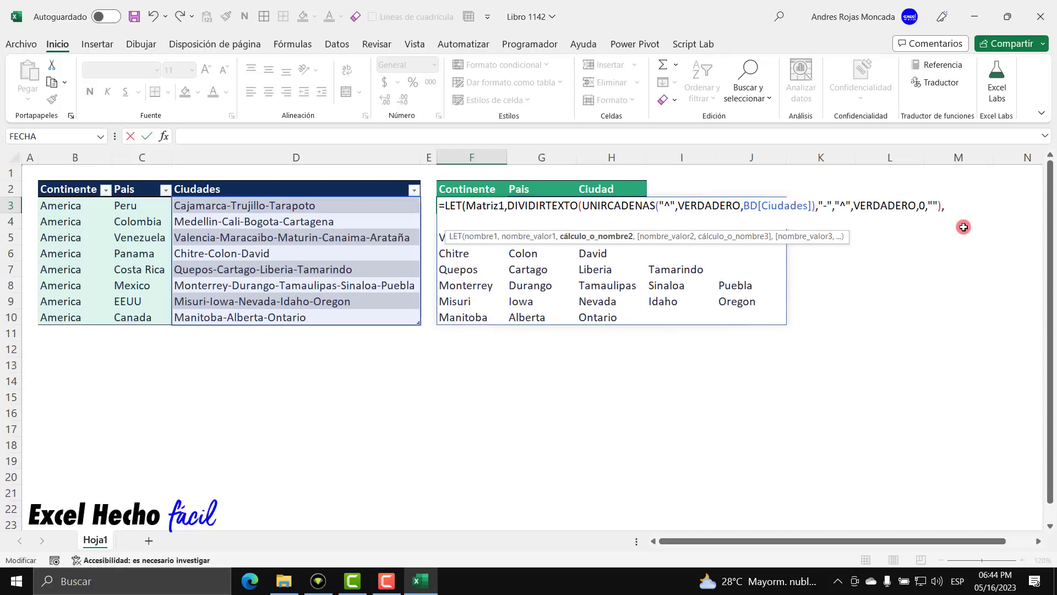
text(en)
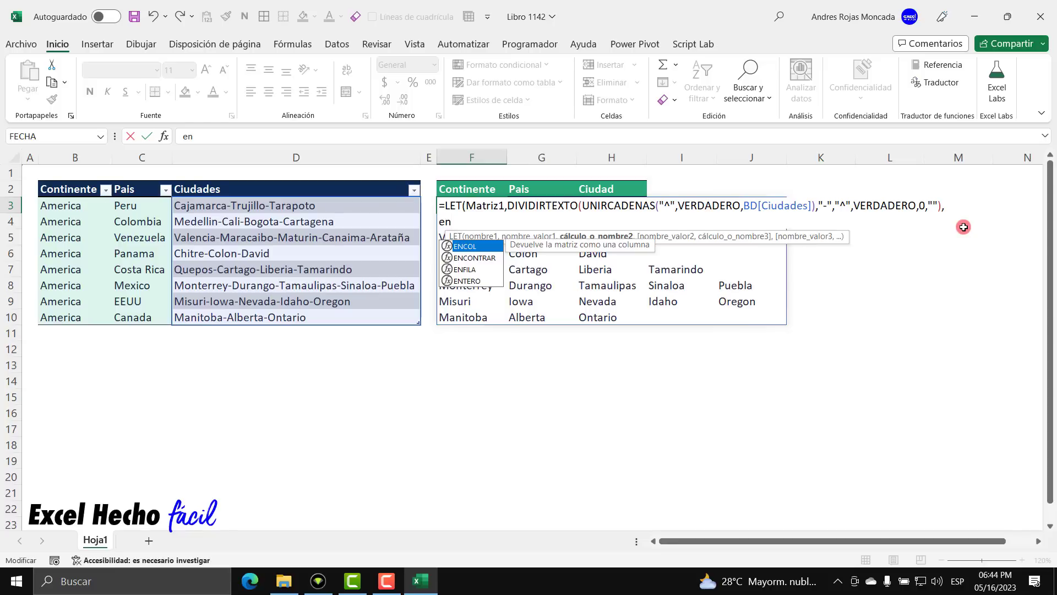
key(Tab)
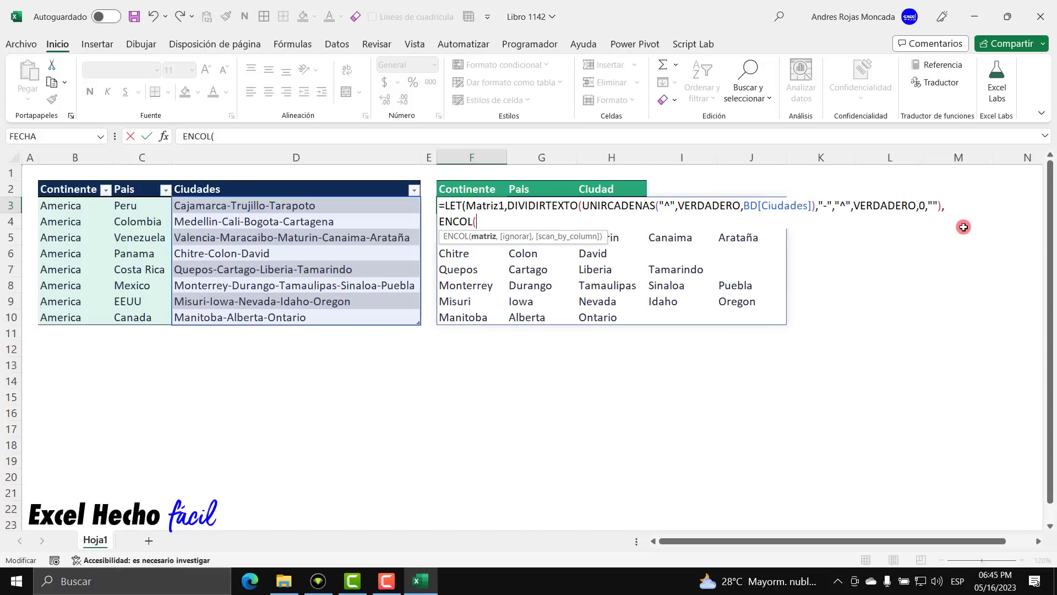
key(BackSpace)
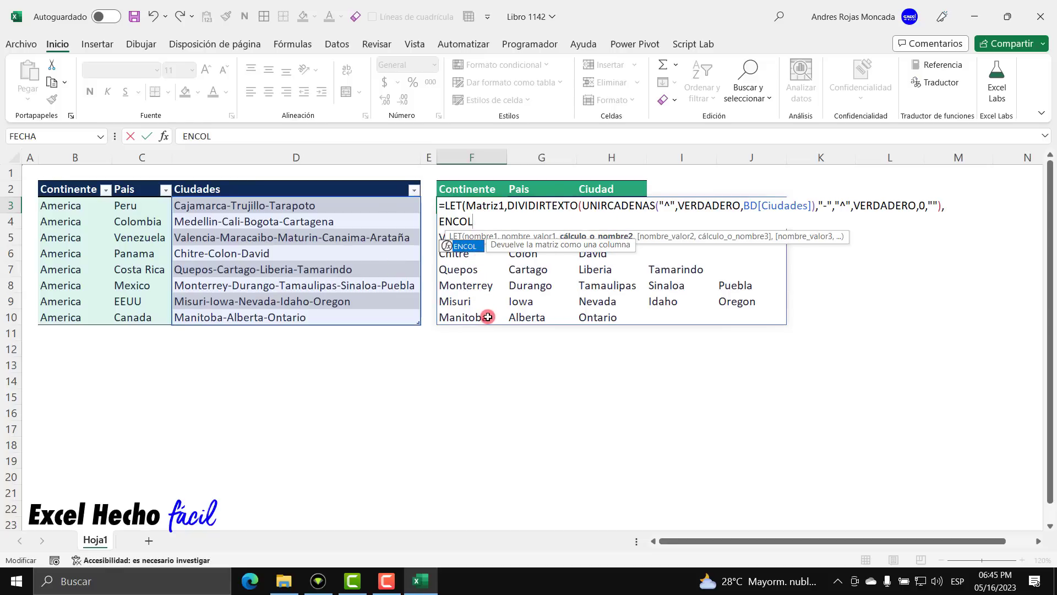
key(Tab)
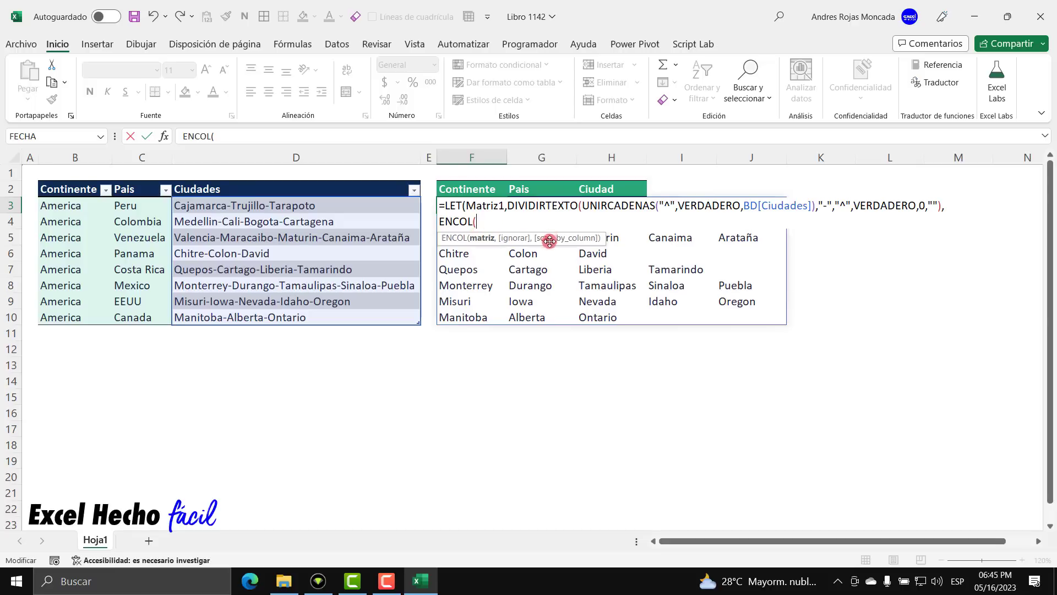
drag(545, 237, 530, 347)
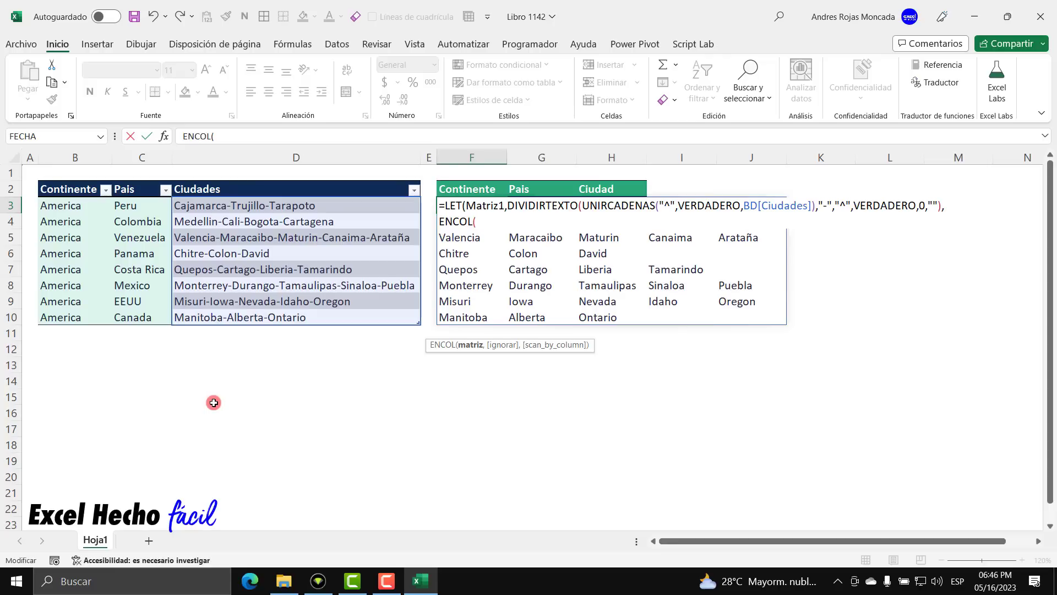
Start the ENCOL argument with BD[Continente]&"-"&
click(90, 189)
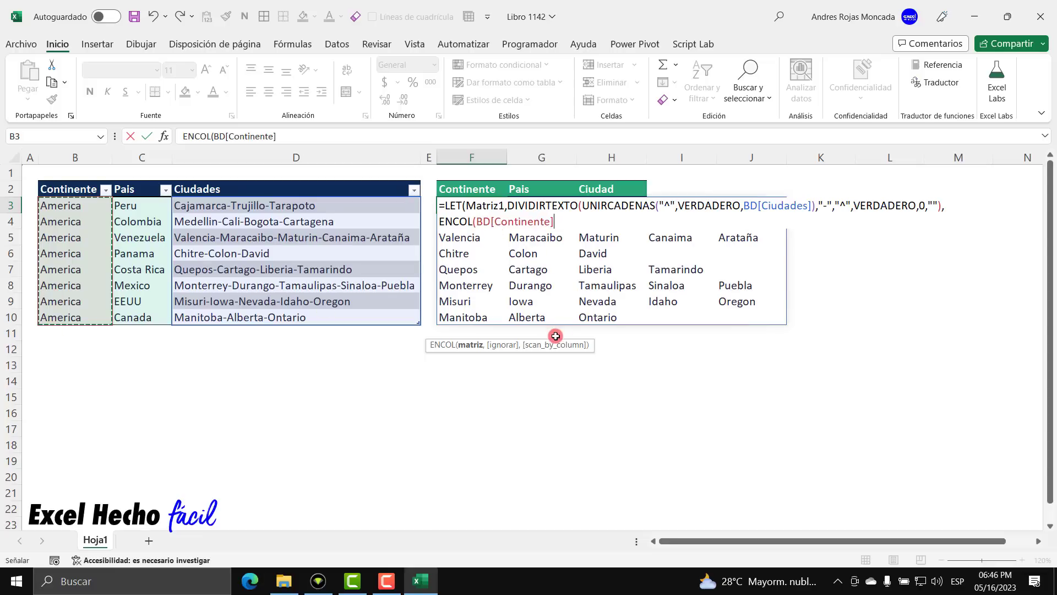
text(&)
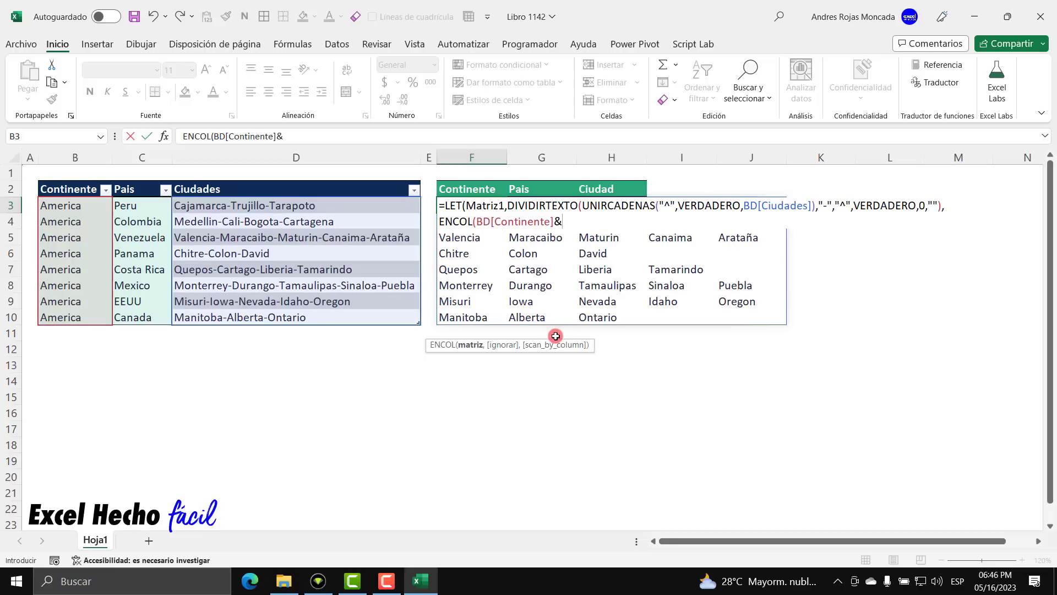
text("-)
text(")
double_click(557, 222)
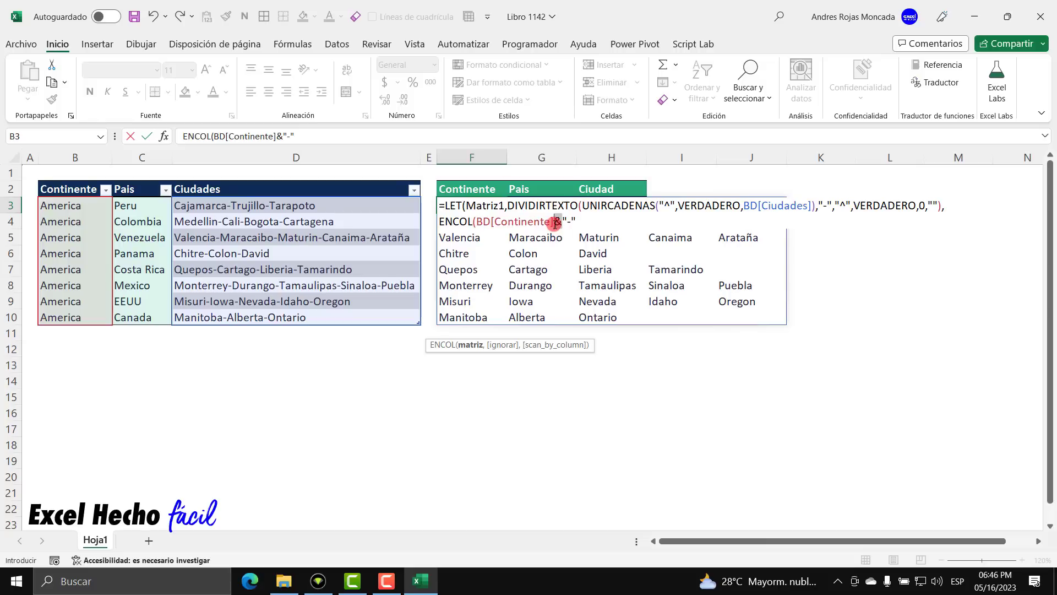
drag(578, 223, 562, 222)
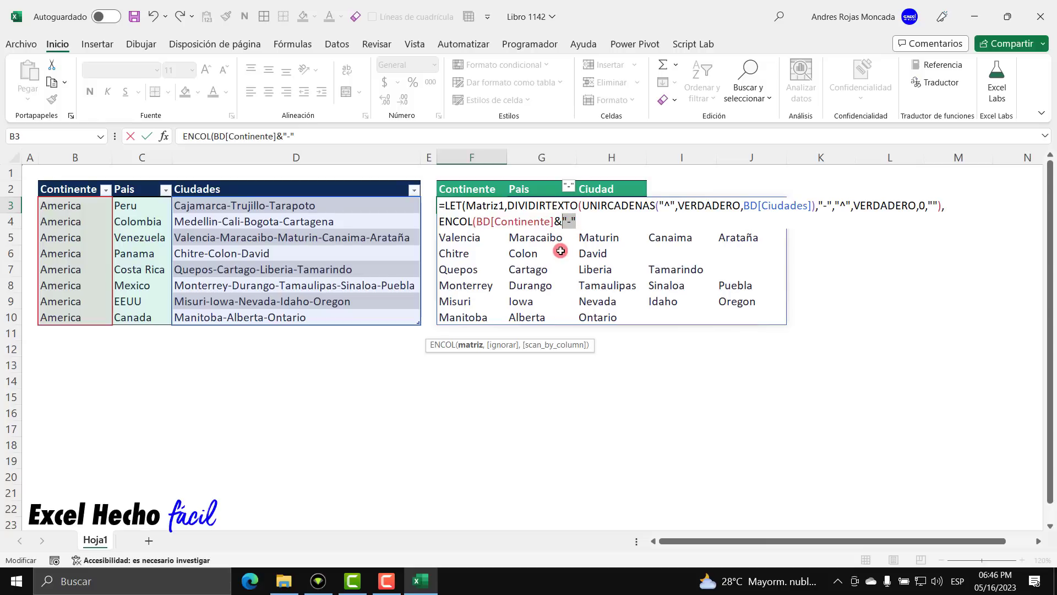
click(575, 221)
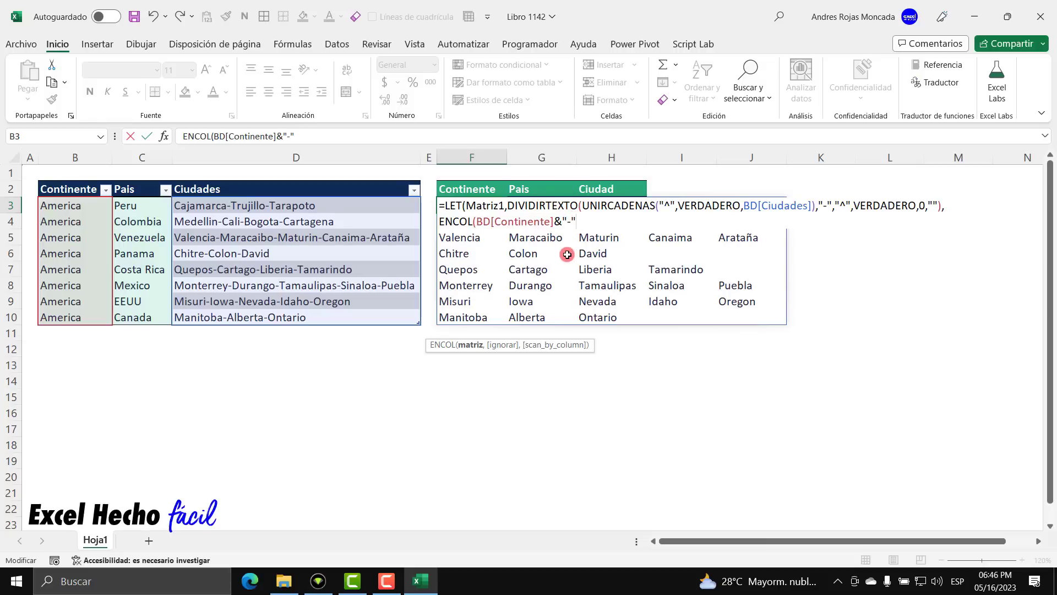
double_click(558, 222)
click(579, 221)
text(&)
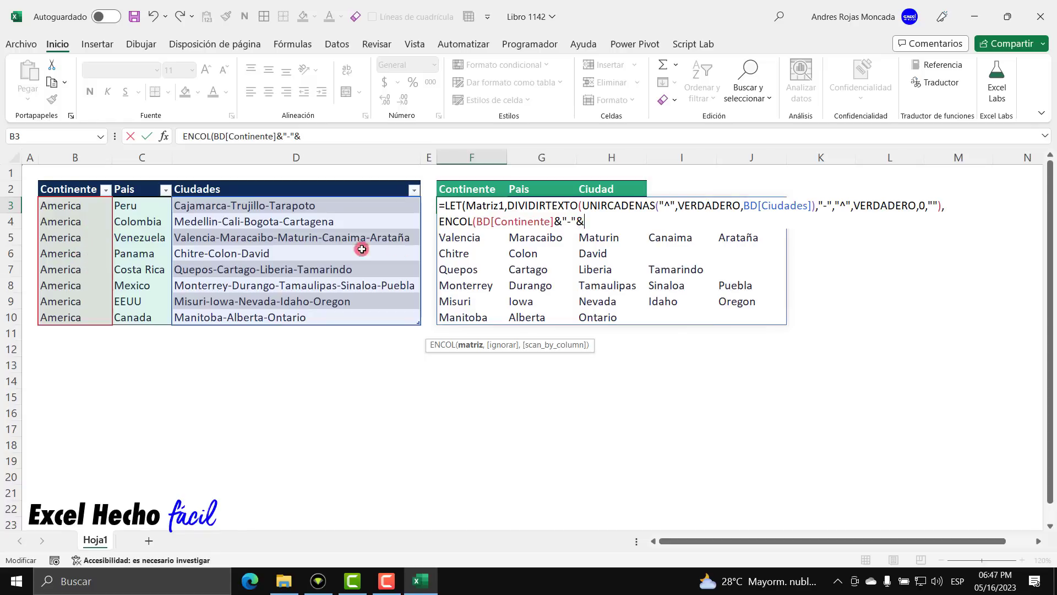
Append BD[Pais]&"-"&Matriz1, close ENCOL and LET, and preview the ENCOL result
click(137, 180)
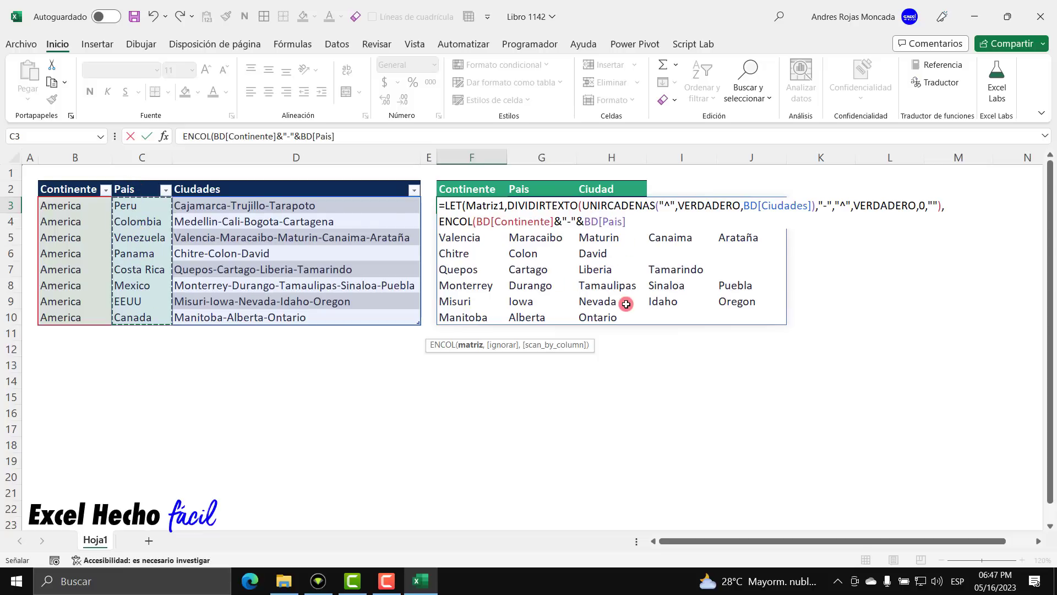
text(&)
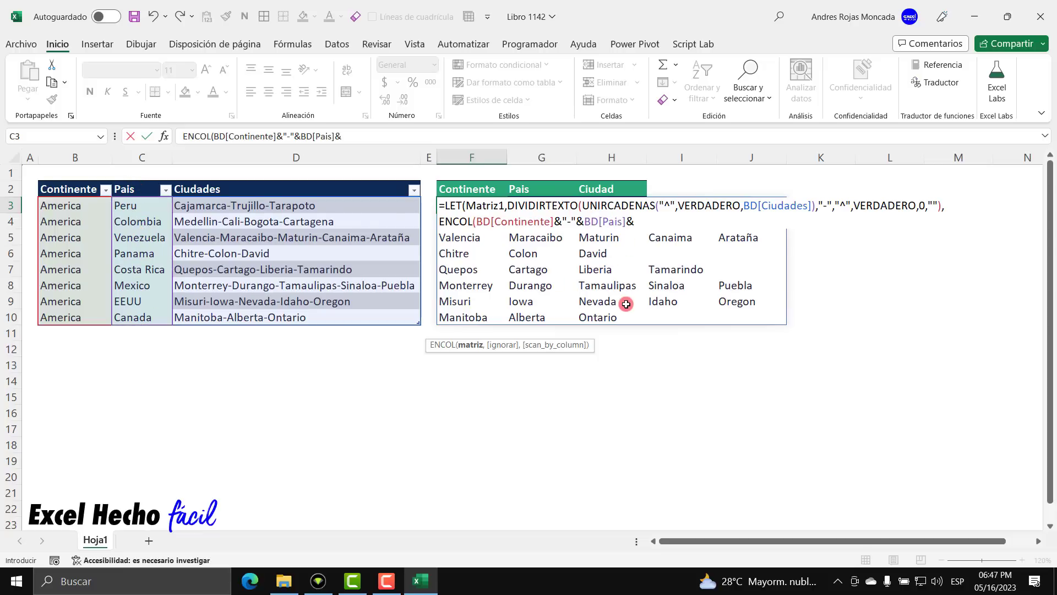
text("-")
text(&)
text(Matriz1)
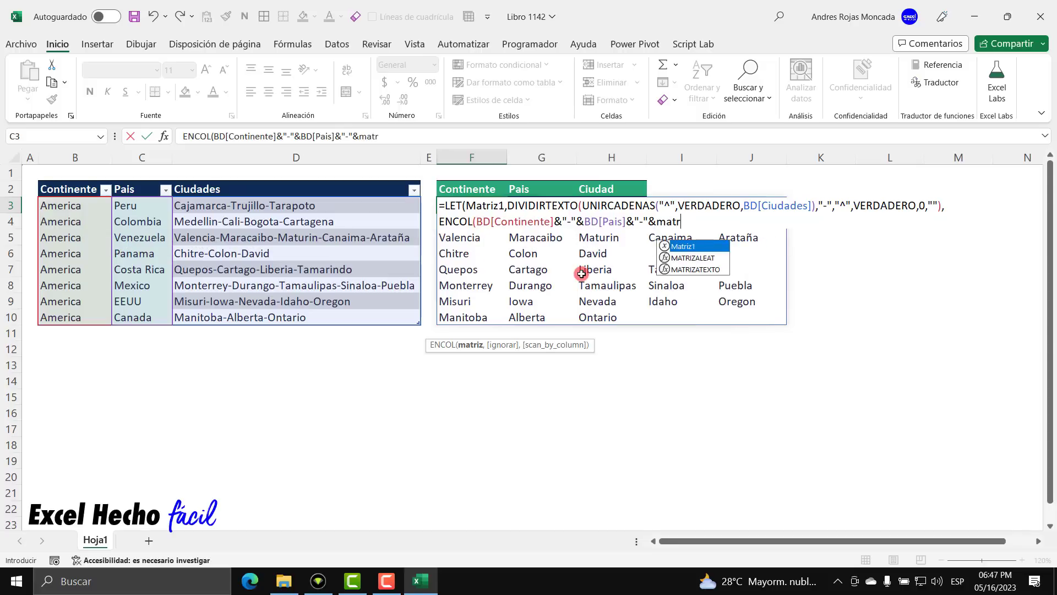
text())
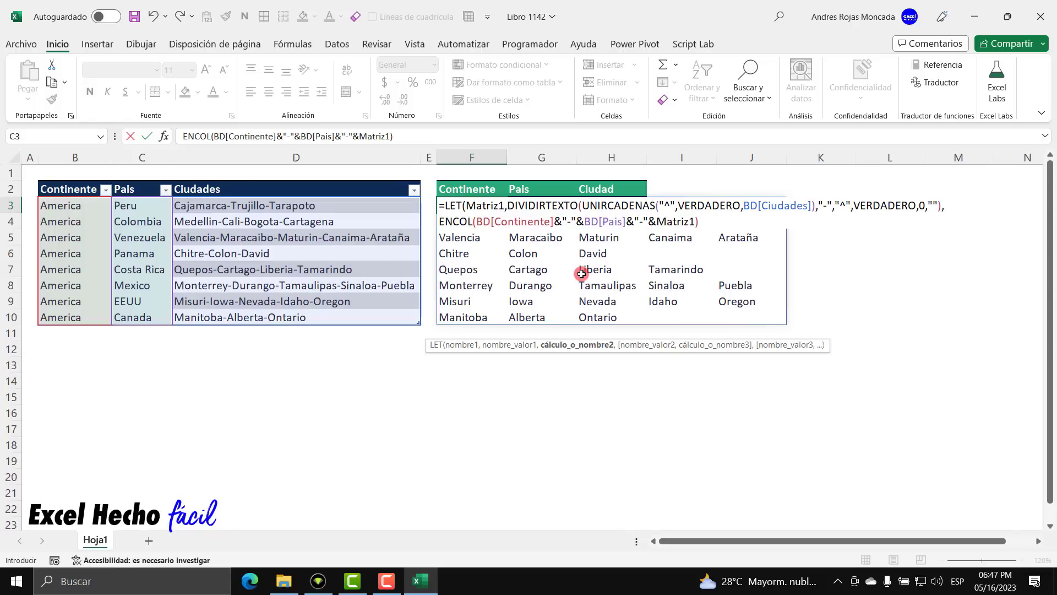
text())
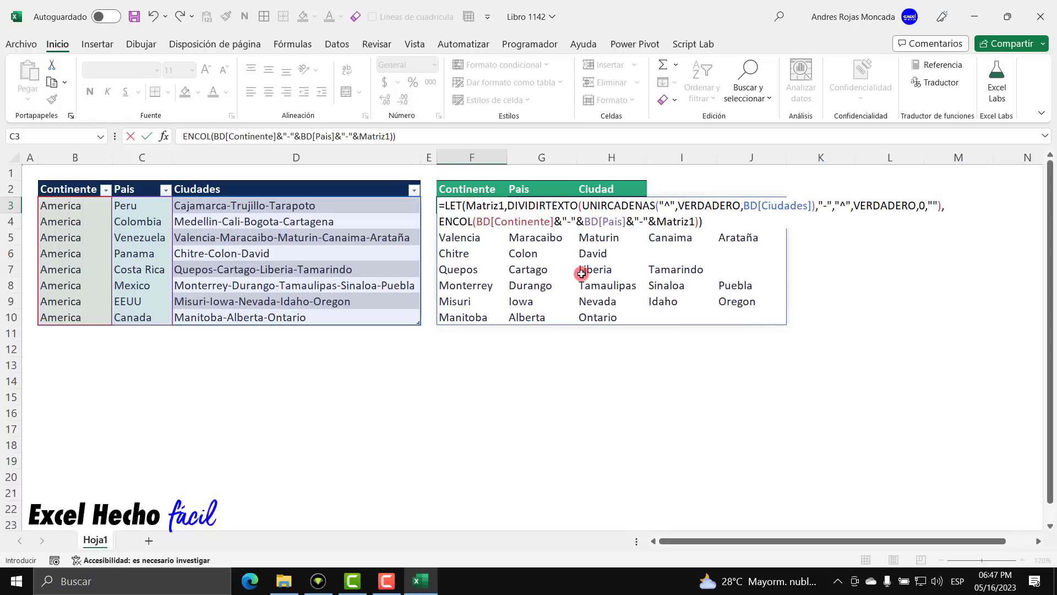
click(441, 223)
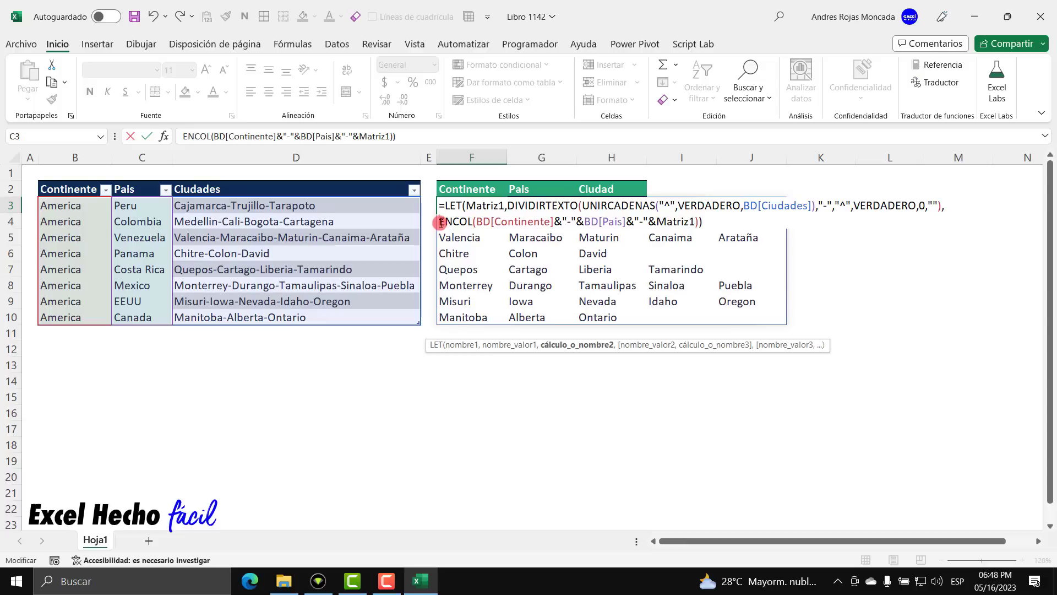
click(560, 344)
click(714, 222)
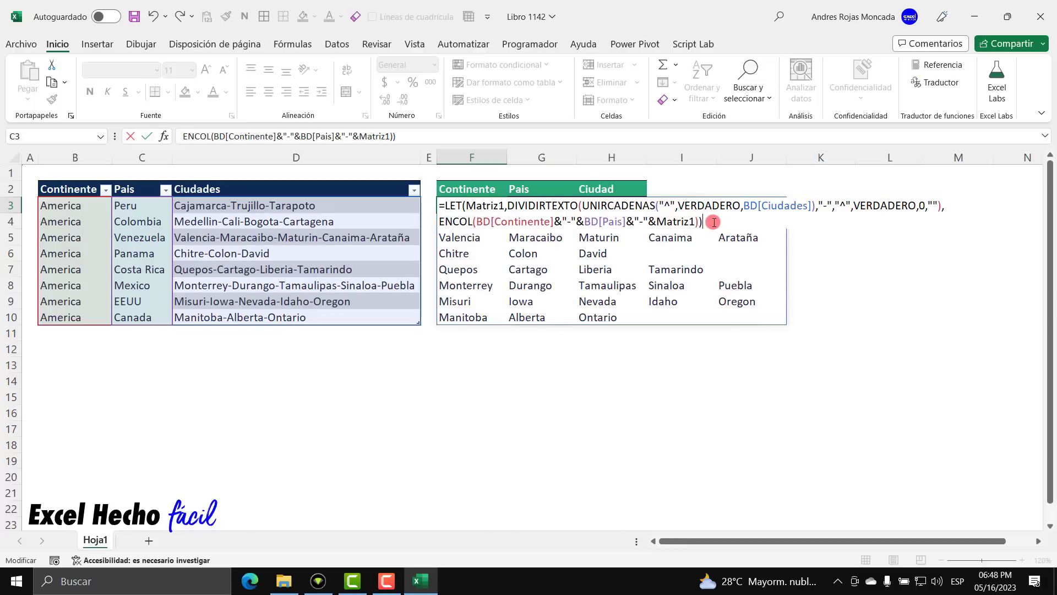
Commit the LET formula to spill strings like America-Peru-Cajamarca, then reopen F3 for editing
key(Return)
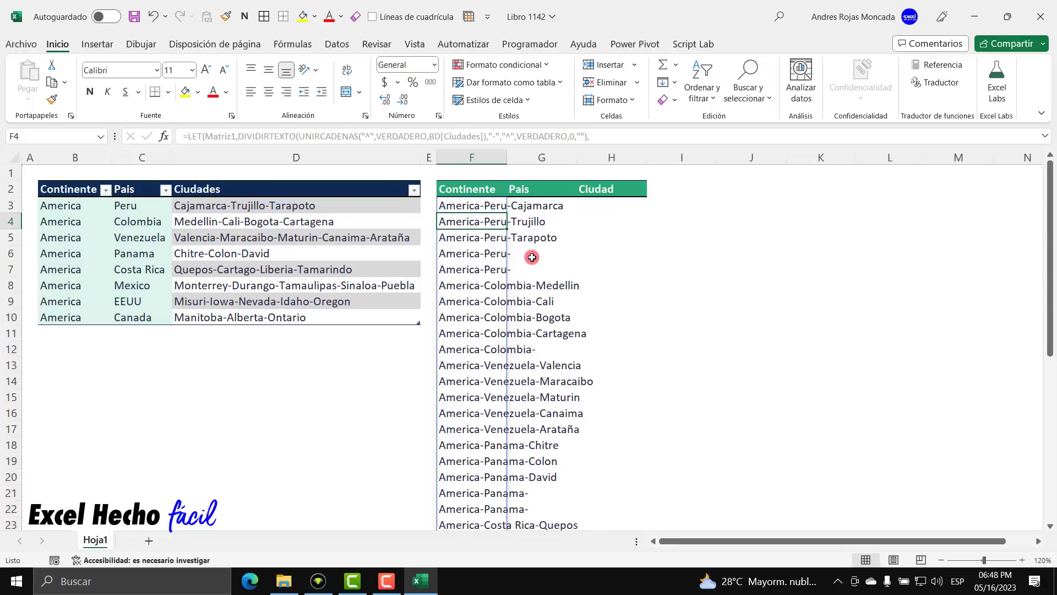
click(492, 207)
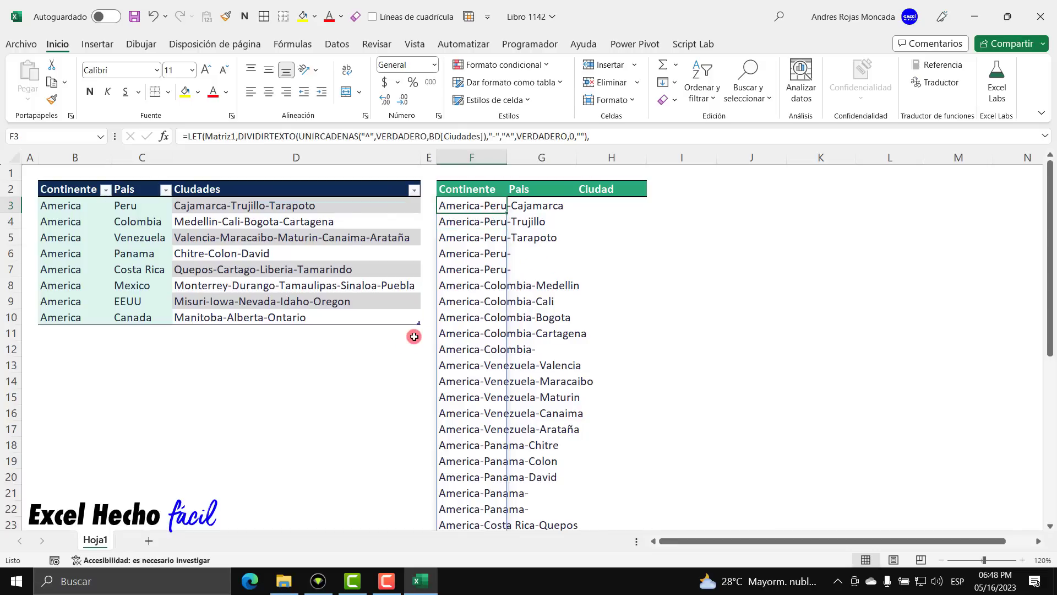
key(F2)
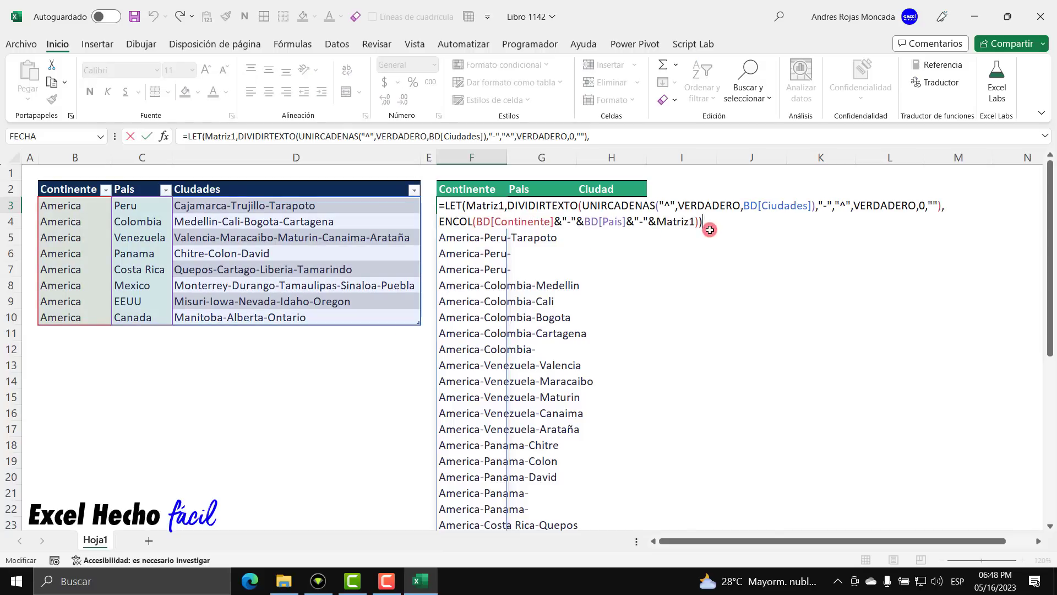
Drop the final parenthesis and insert UNIRCADENAS in front of ENCOL
key(BackSpace)
click(442, 223)
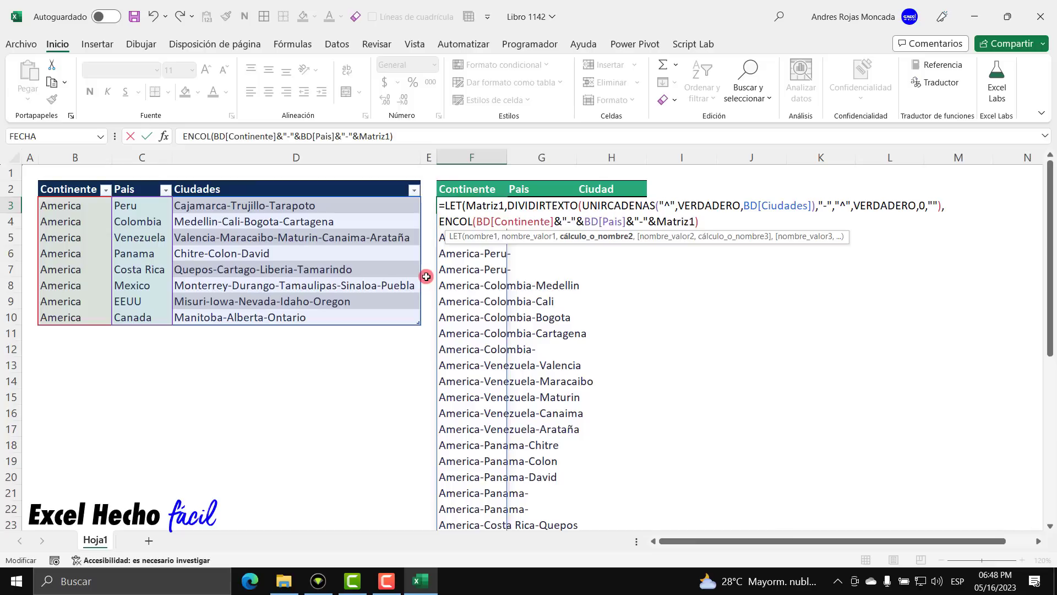
text(uni)
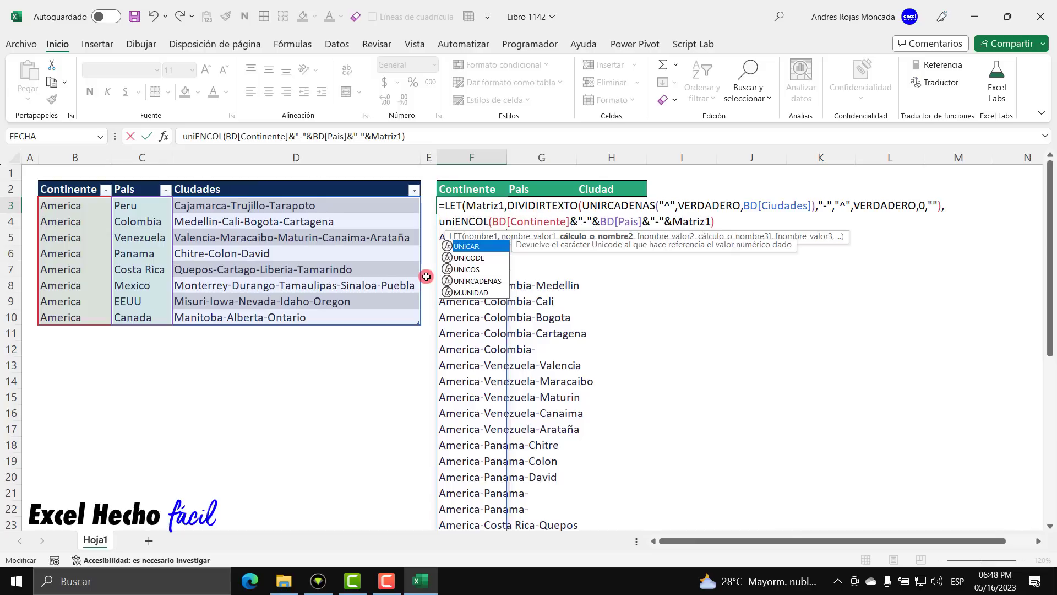
key(Down)
key(Down)
key(Down)
key(Tab)
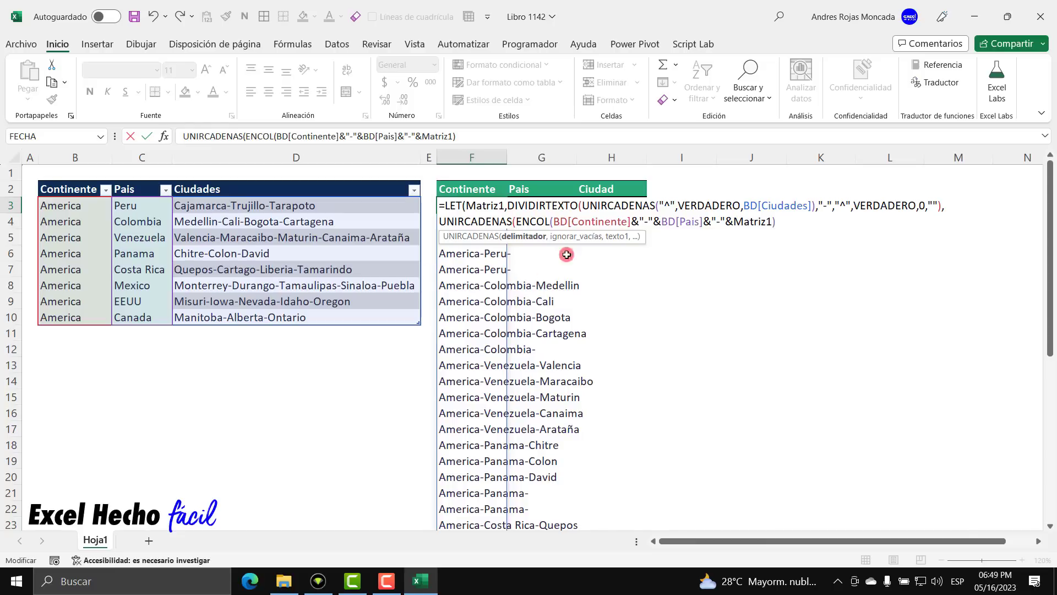
drag(594, 236, 584, 173)
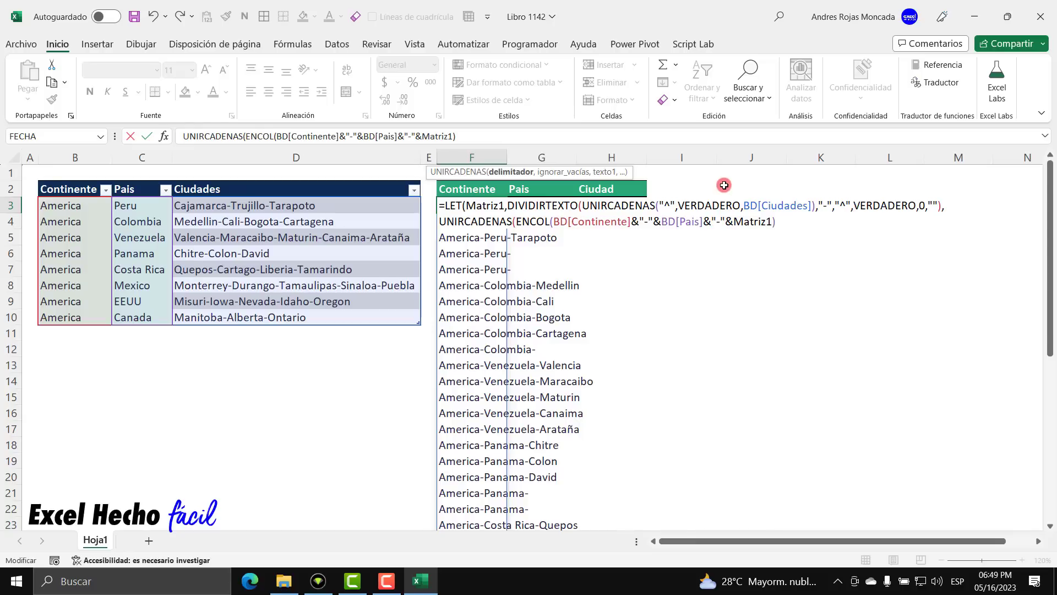
Give UNIRCADENAS the "^" delimiter and VERDADERO, and close its parenthesis after Matriz1
text(")
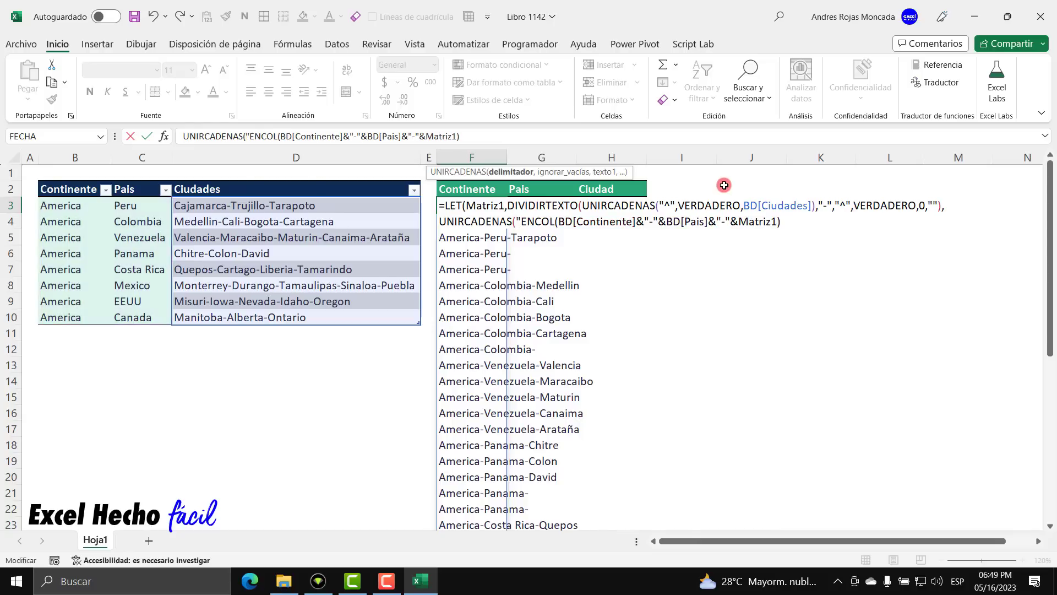
text(^")
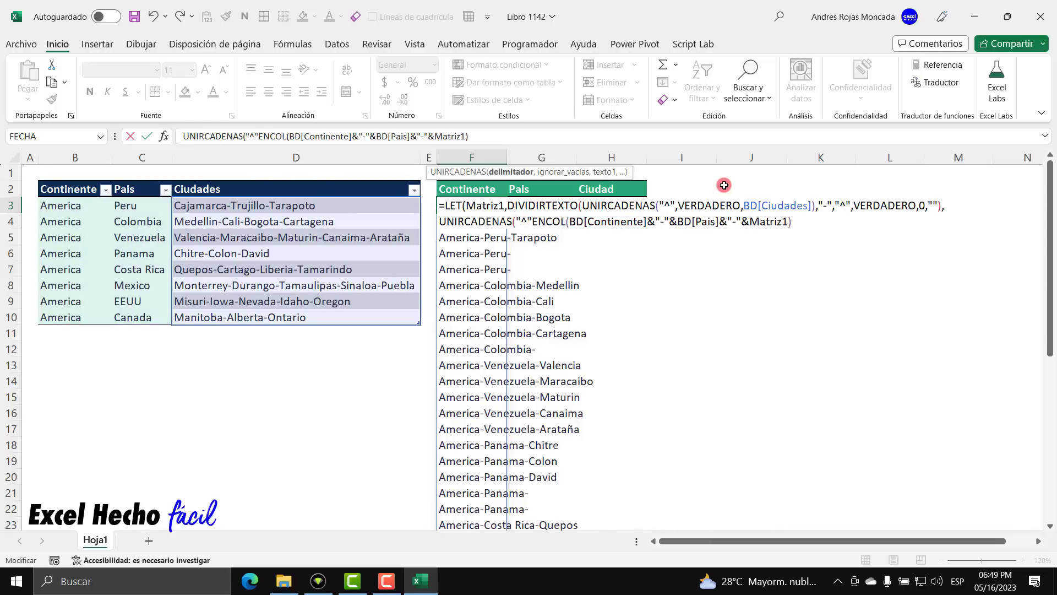
text(,)
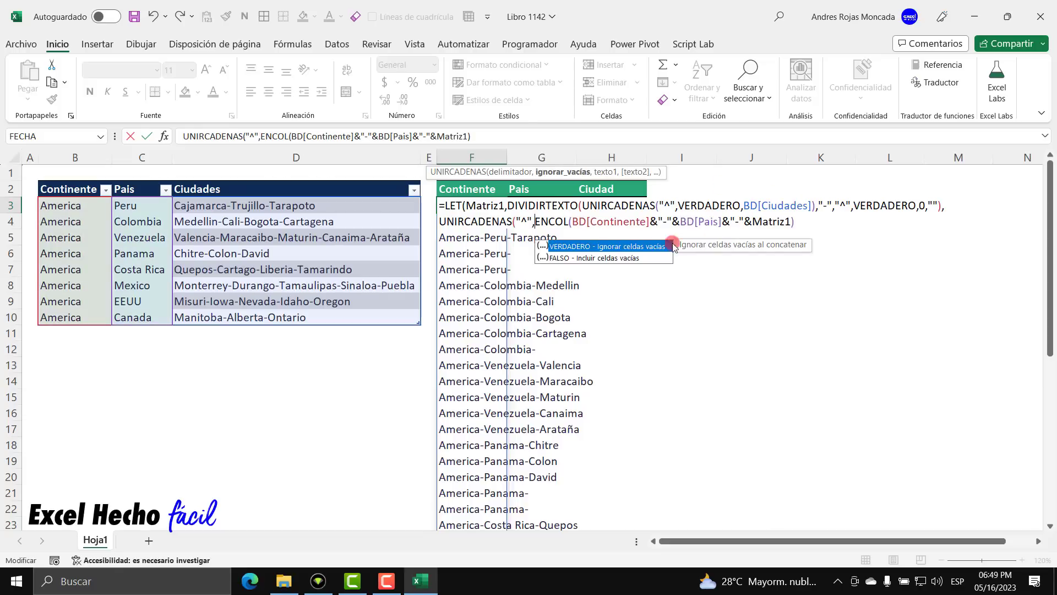
double_click(632, 246)
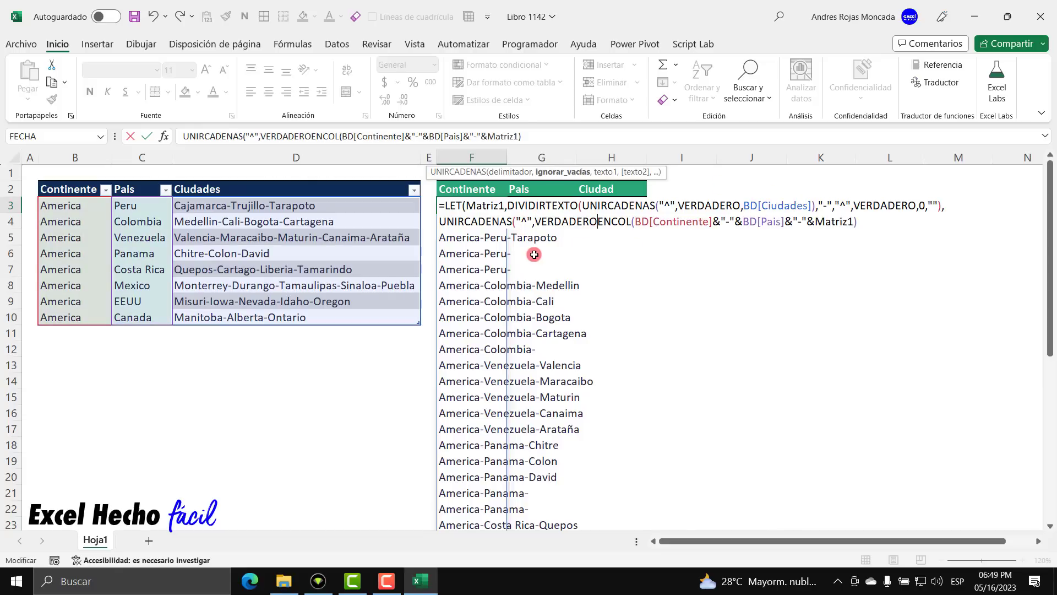
text(,)
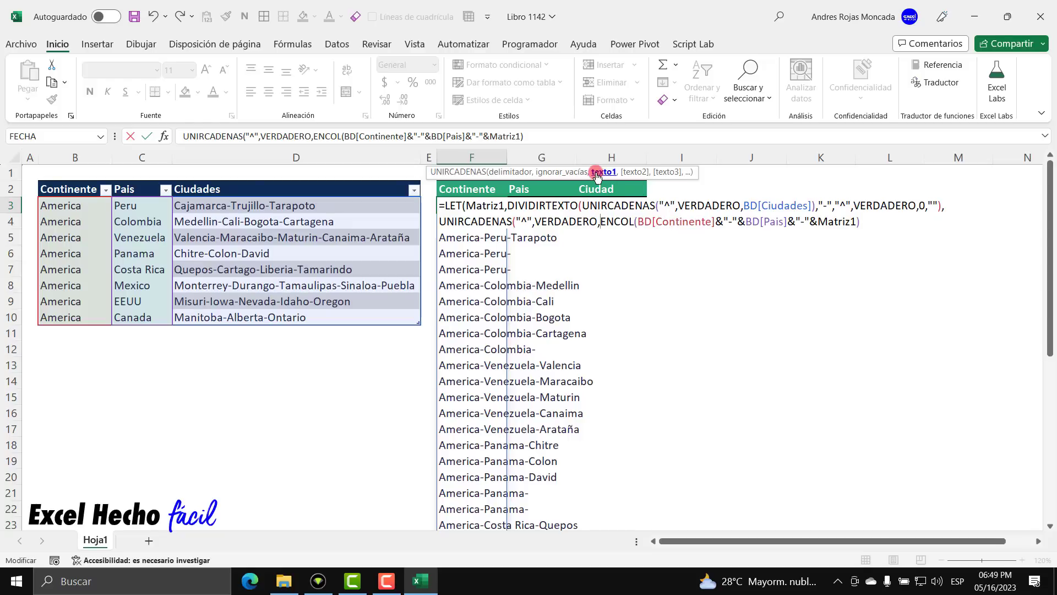
click(597, 172)
click(861, 221)
text())
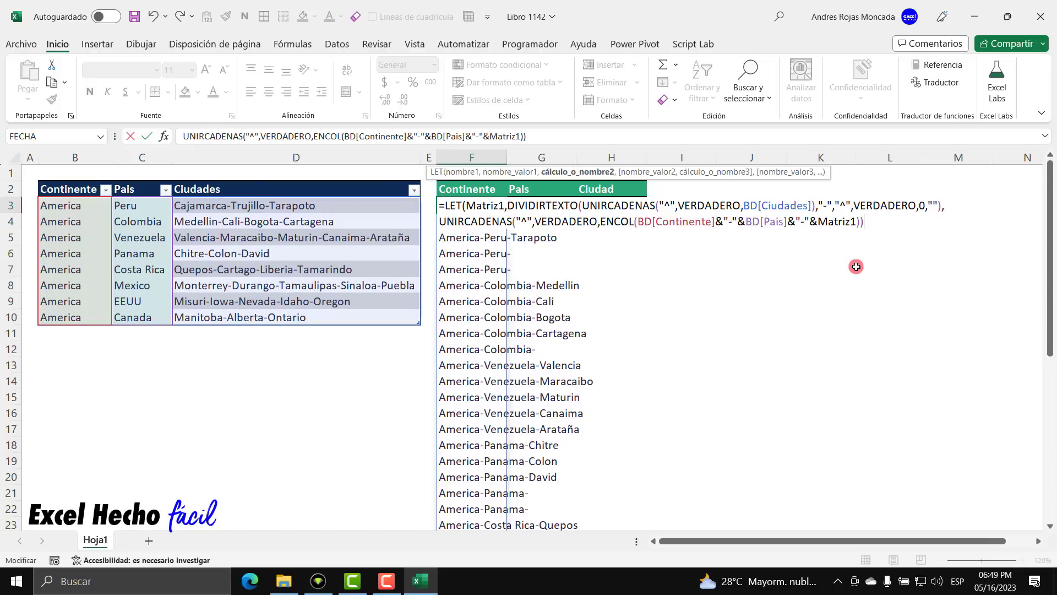
Enter the F3 formula so it returns one ^-joined string of entries, then reopen it for editing
key(Return)
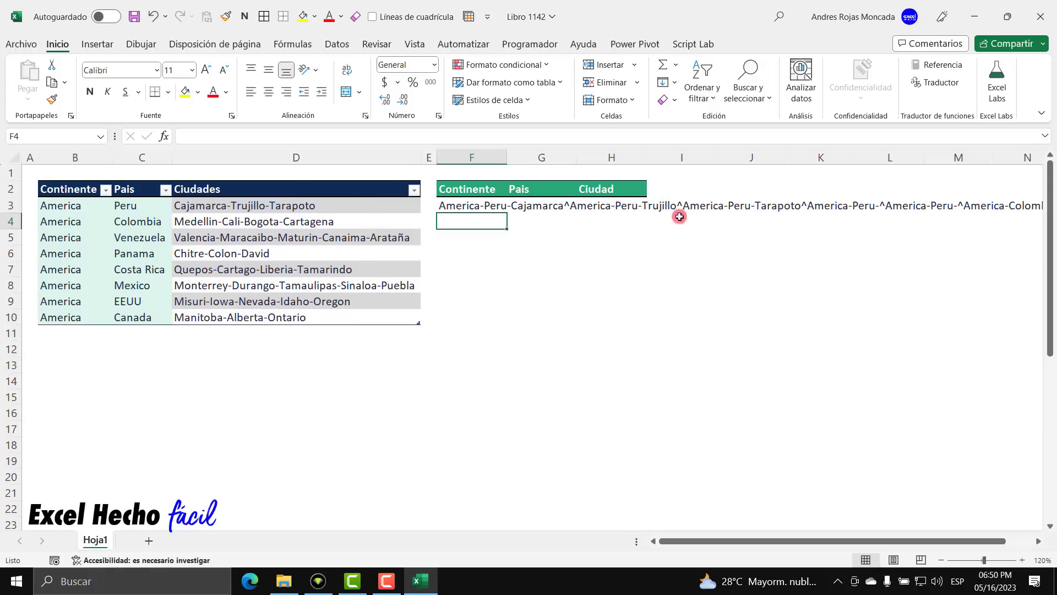
click(467, 206)
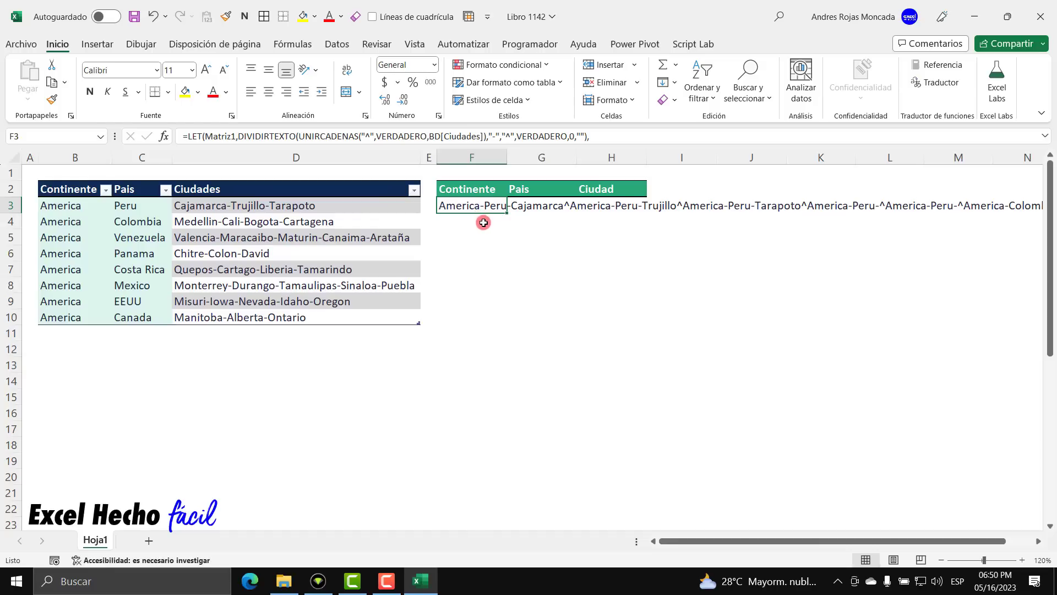
key(F2)
Wrap UNIRCADENAS in DIVIDIRTEXTO(…,"-","^") so Continente, País and Ciudad spill into F:H
click(441, 222)
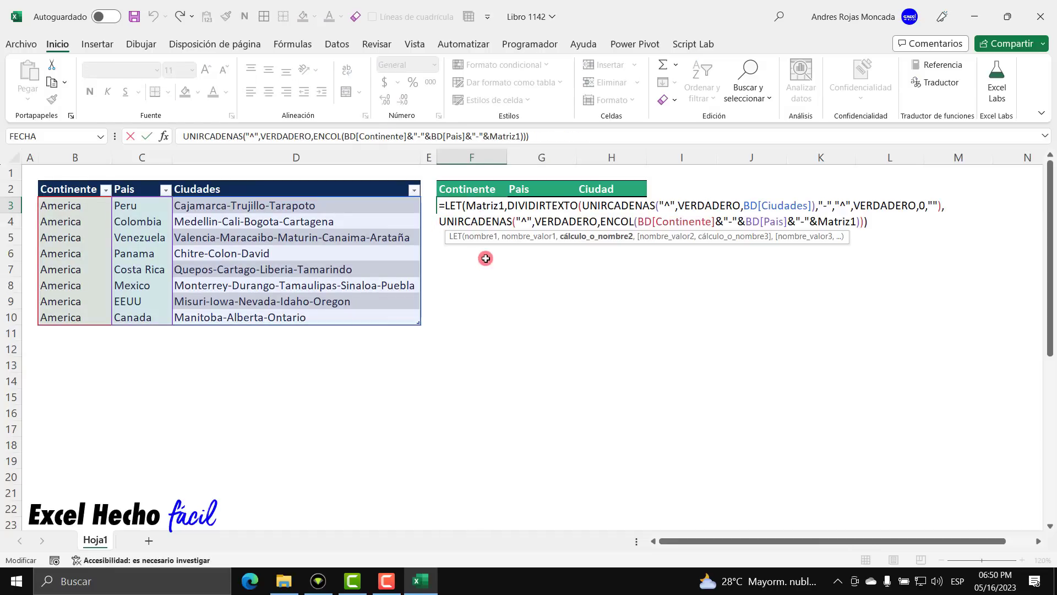
text(di)
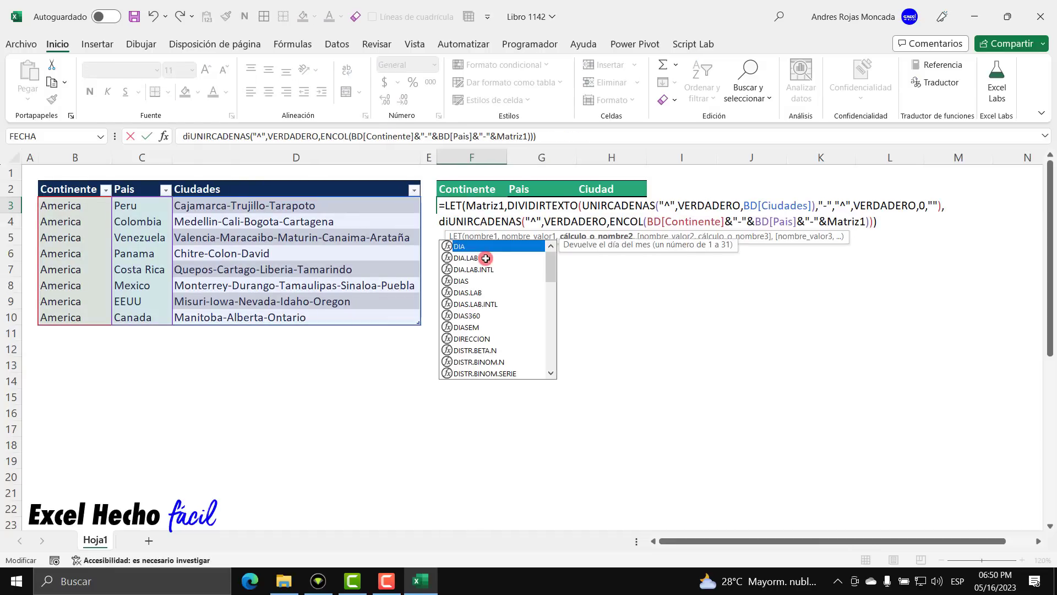
text(v)
key(Tab)
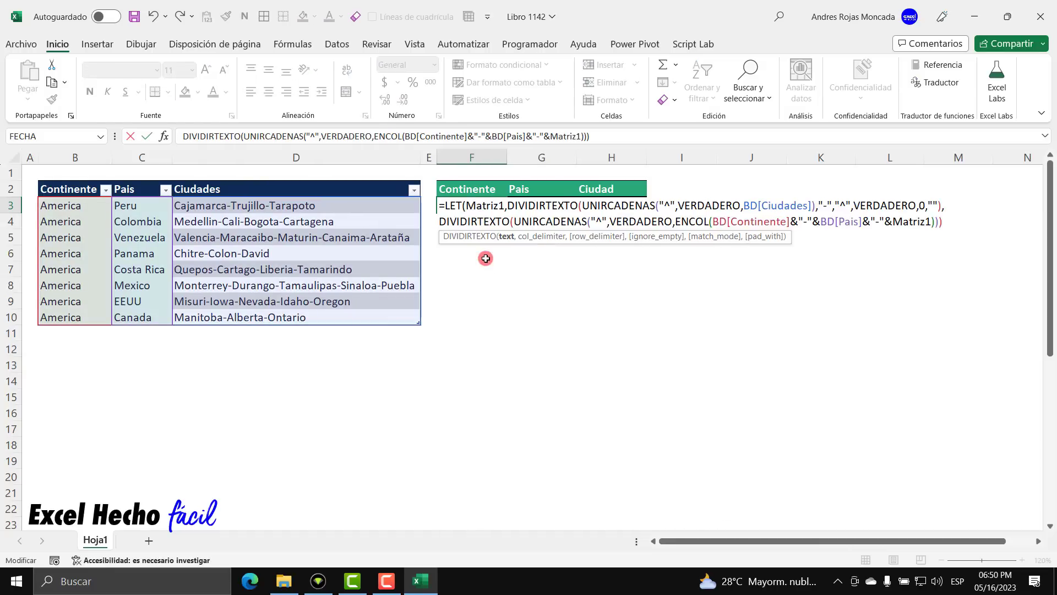
click(505, 237)
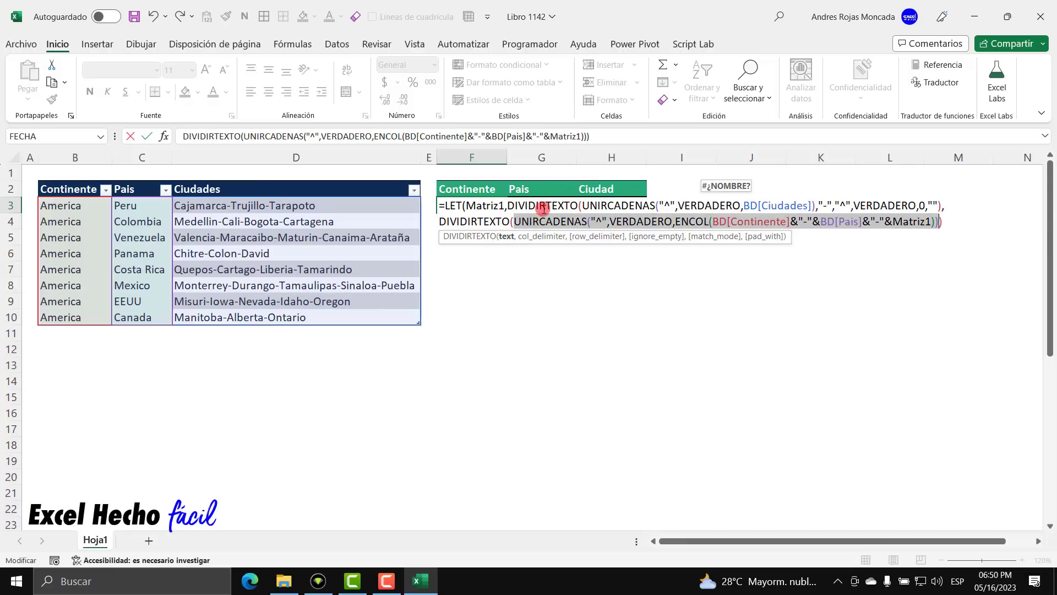
click(939, 223)
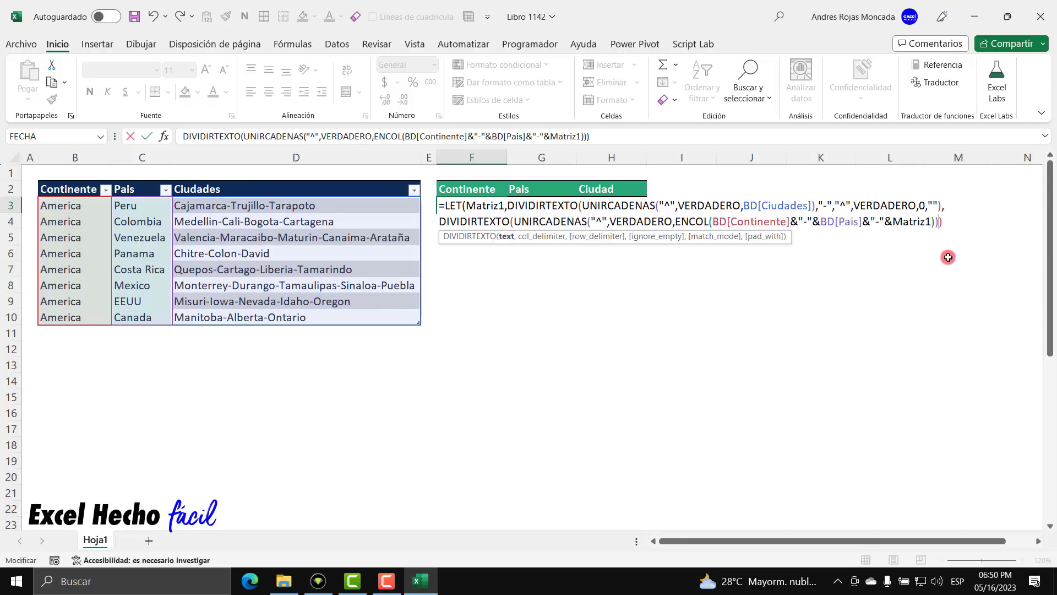
text(,)
text("-)
text(")
text(,)
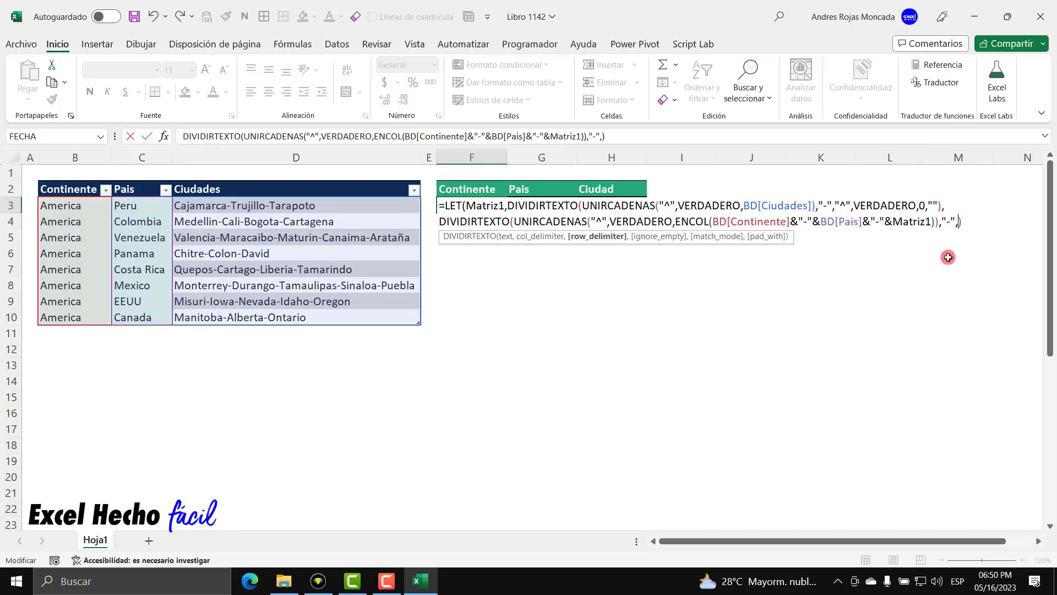
text("^)
text(")
text())
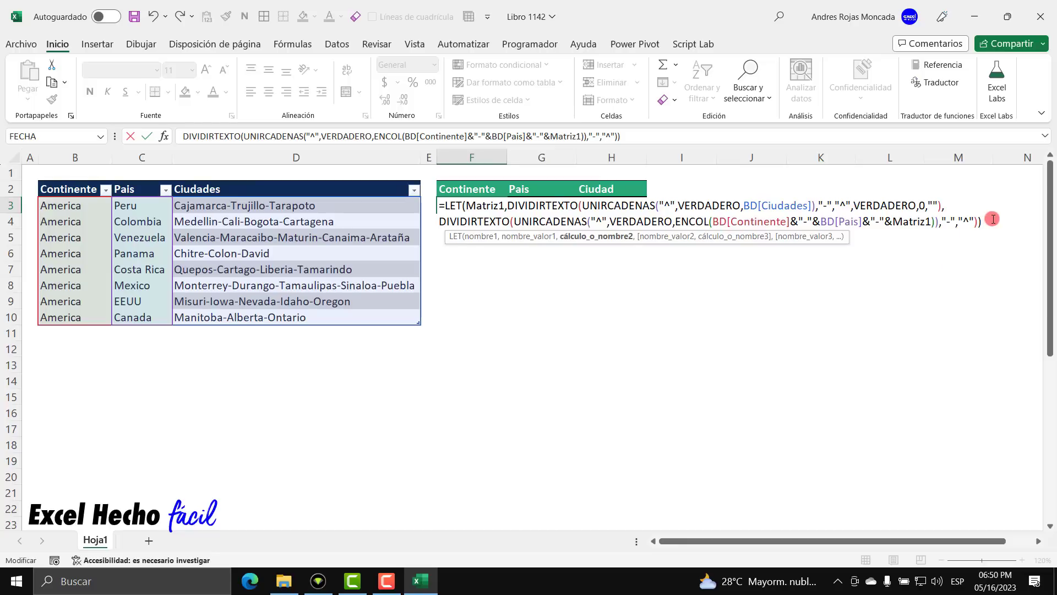
key(Return)
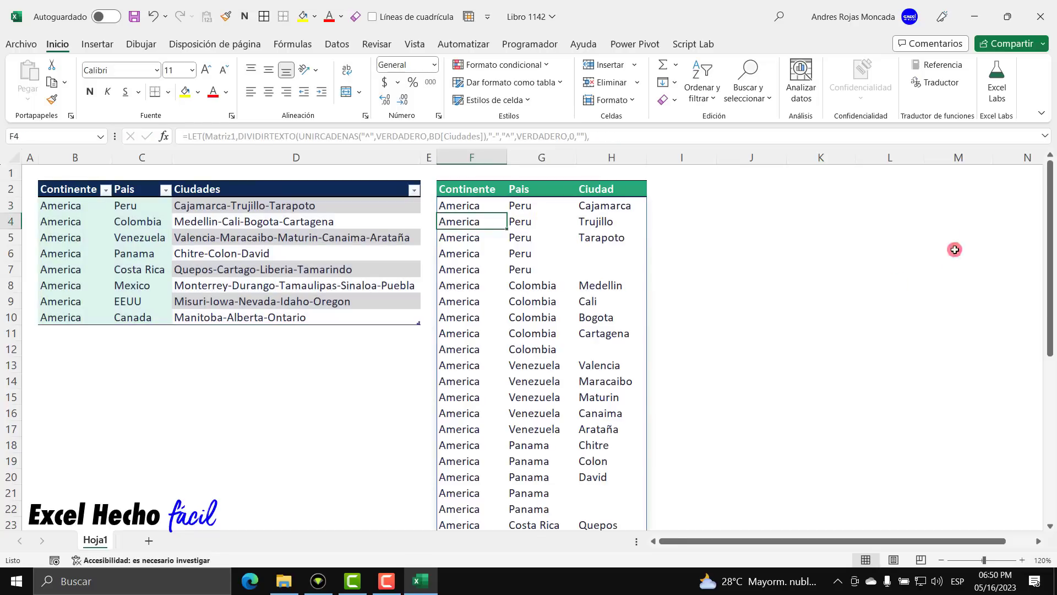
click(451, 205)
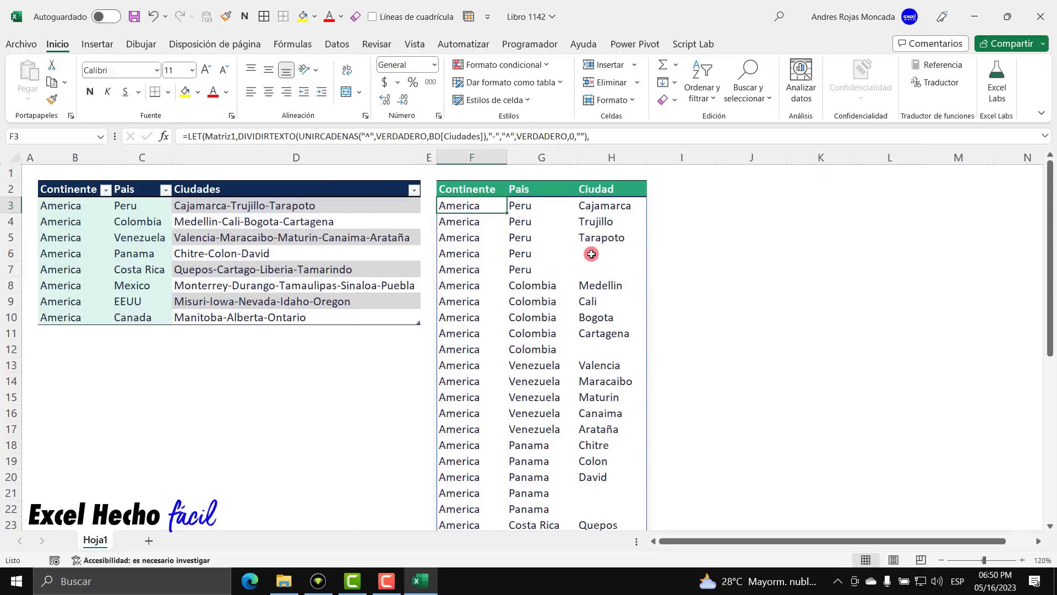
drag(591, 254, 590, 271)
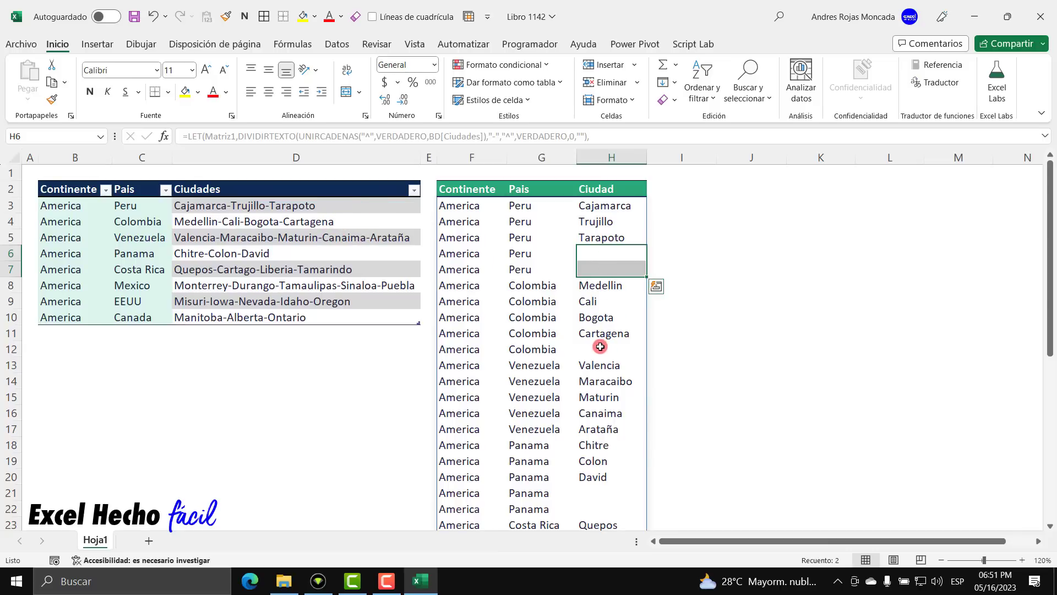
Store the DIVIDIRTEXTO result in F3 as a new LET variable named Matriz2
click(465, 205)
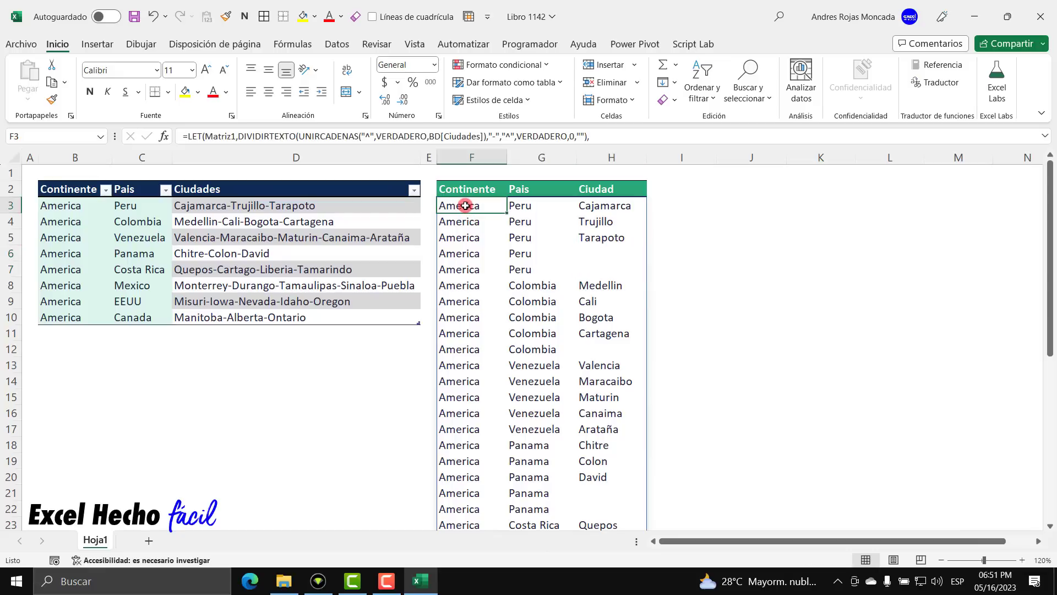
double_click(465, 205)
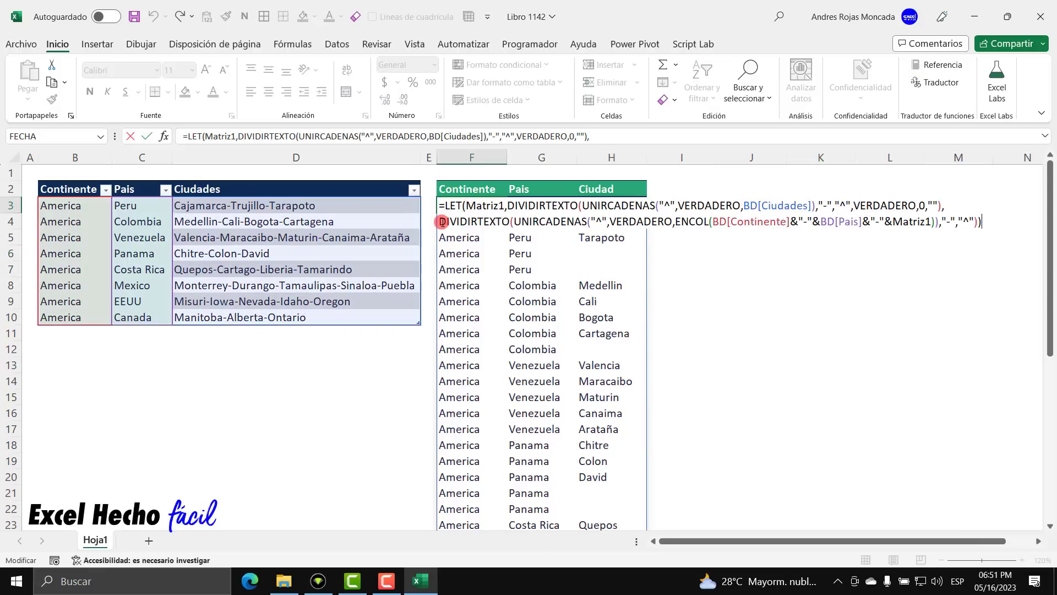
key(BackSpace)
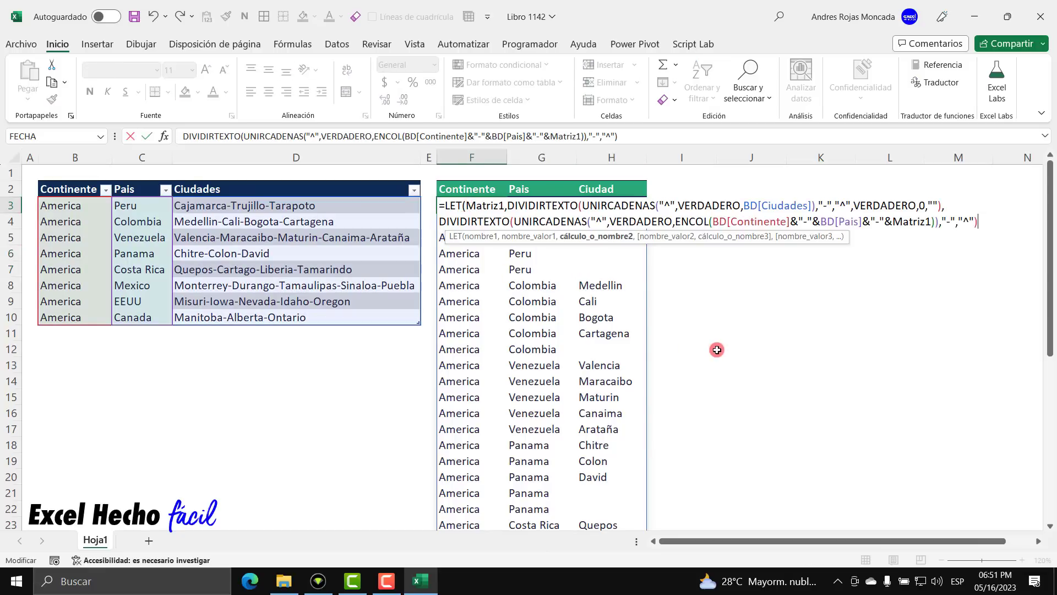
click(440, 222)
text(Mat)
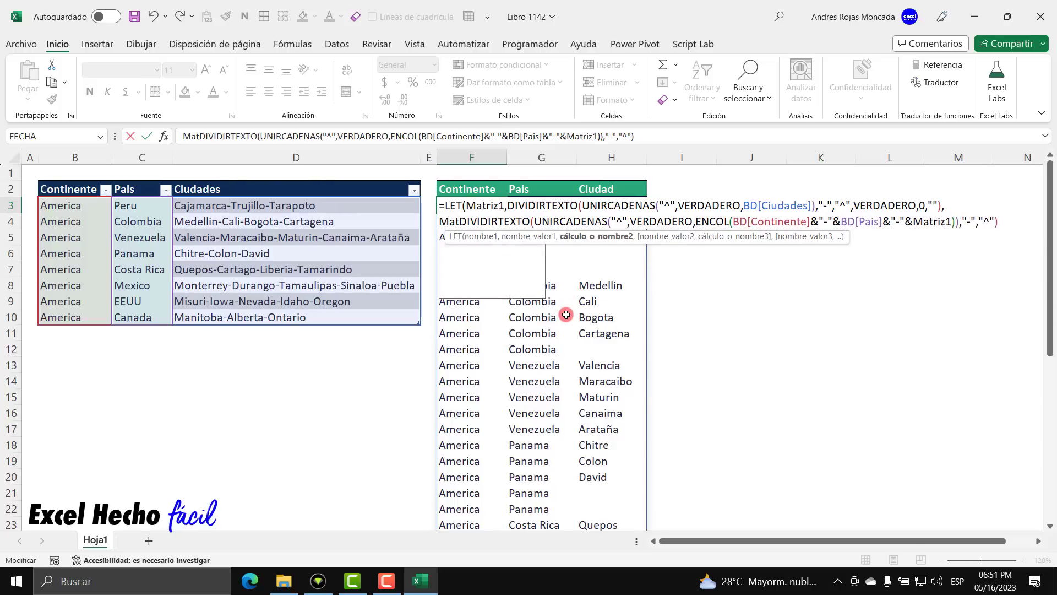
text(riz)
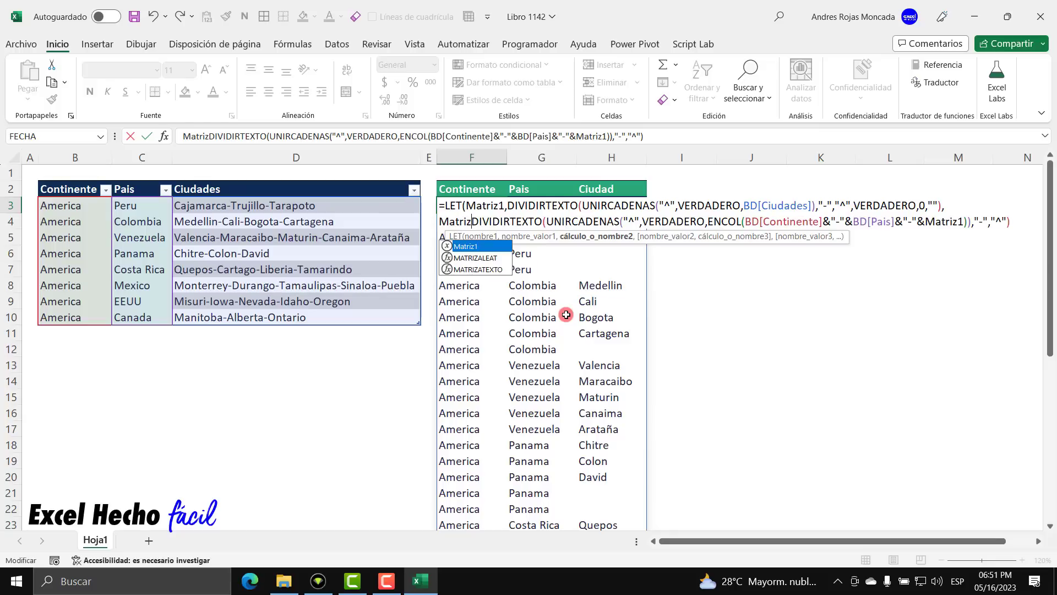
text(2)
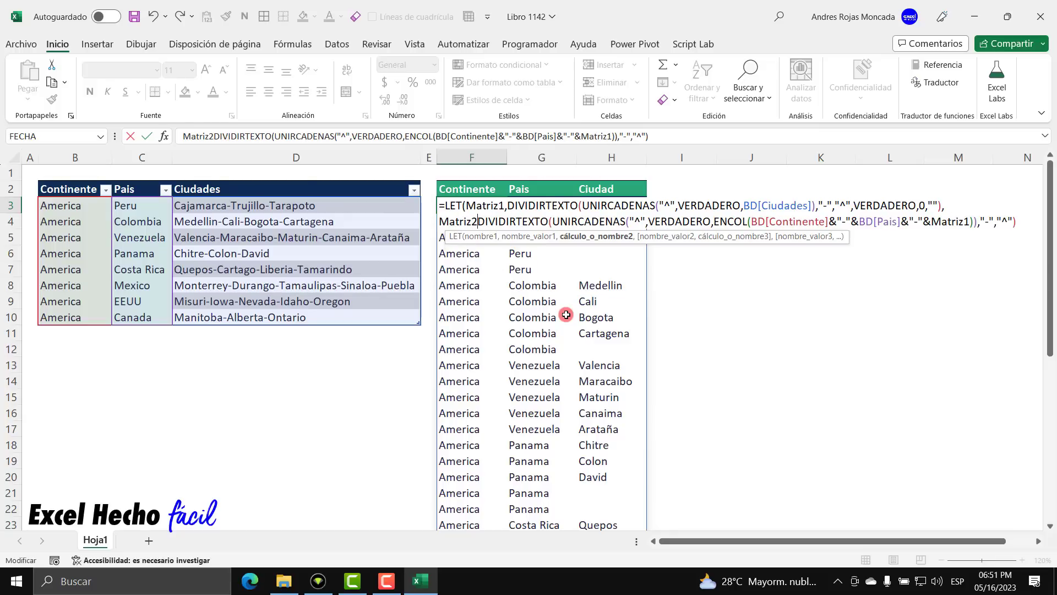
text(,)
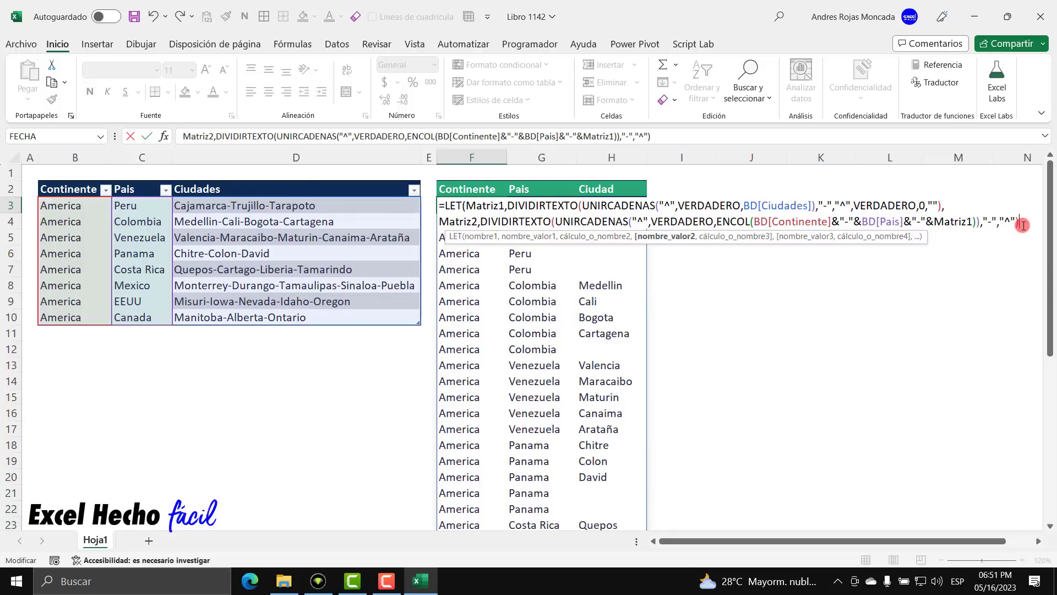
text(,)
key(alt+Return)
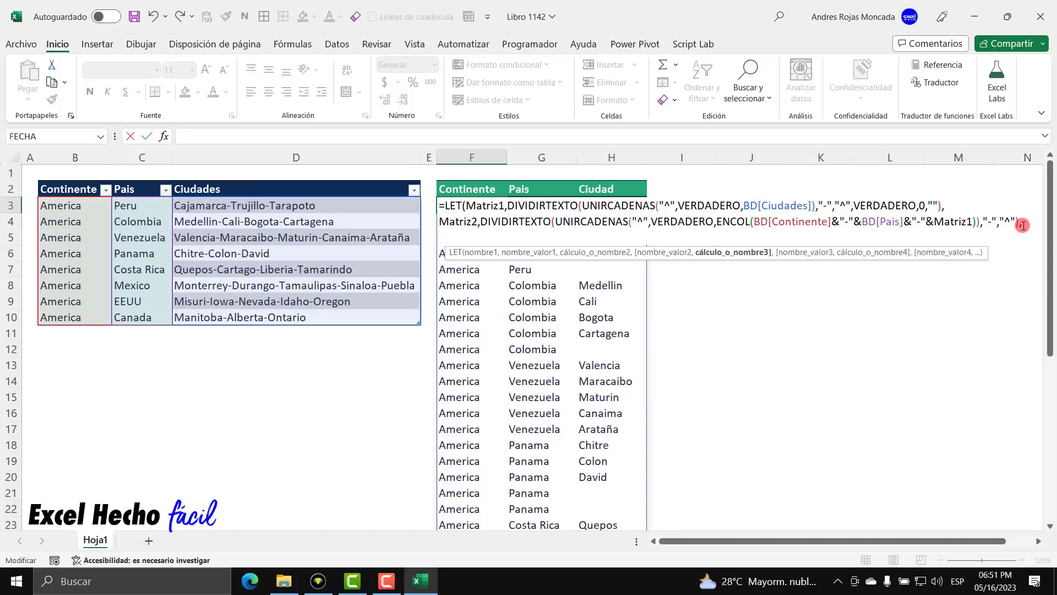
Return FILTRAR(Matriz2,ELEGIRCOLS(Matriz2,3)<>"") so rows without a city are dropped
text(FI)
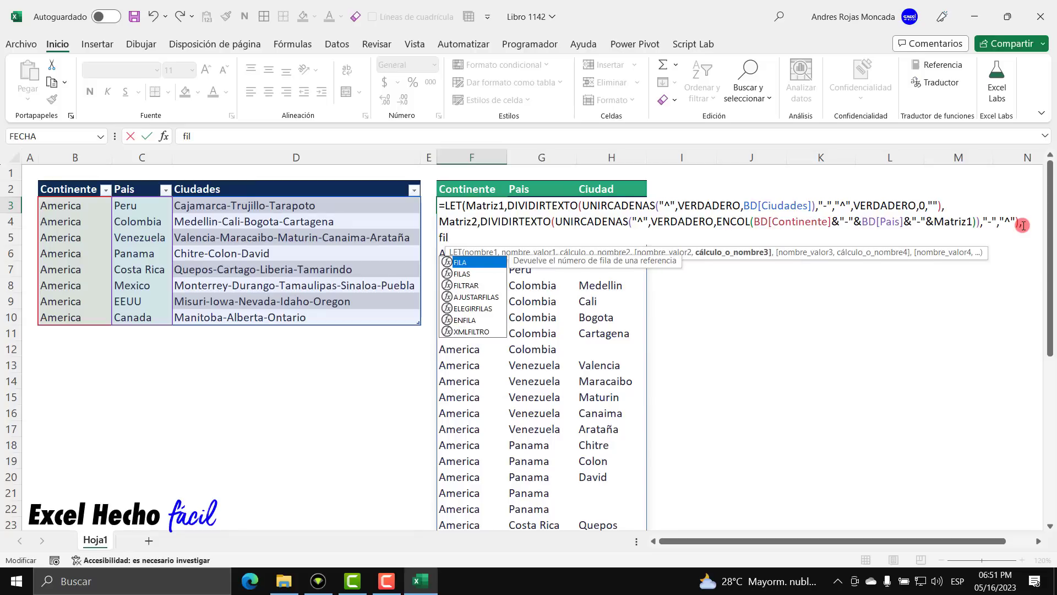
text(L)
key(Tab)
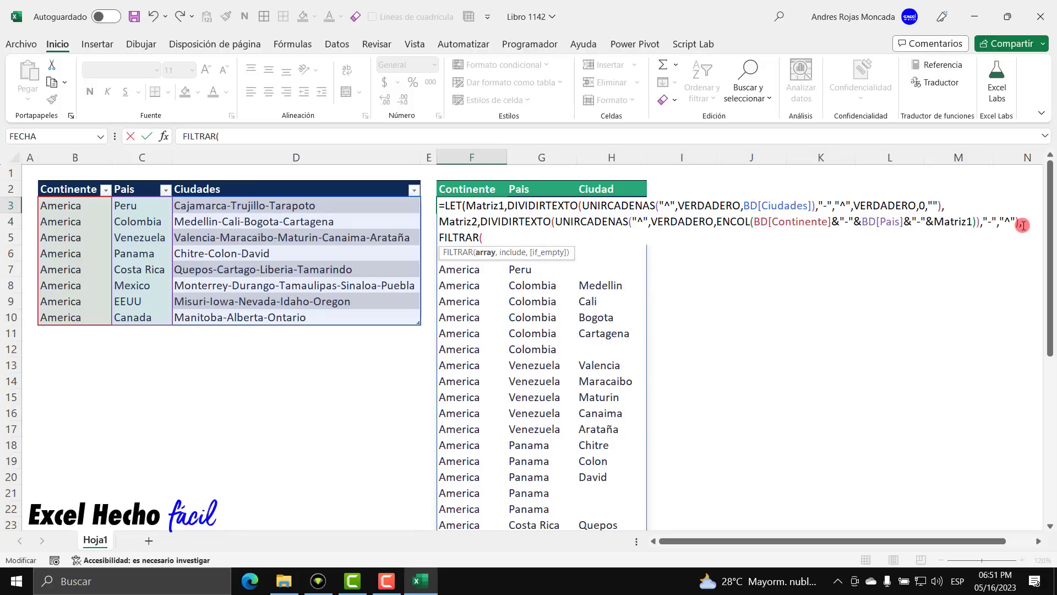
text(Matriz)
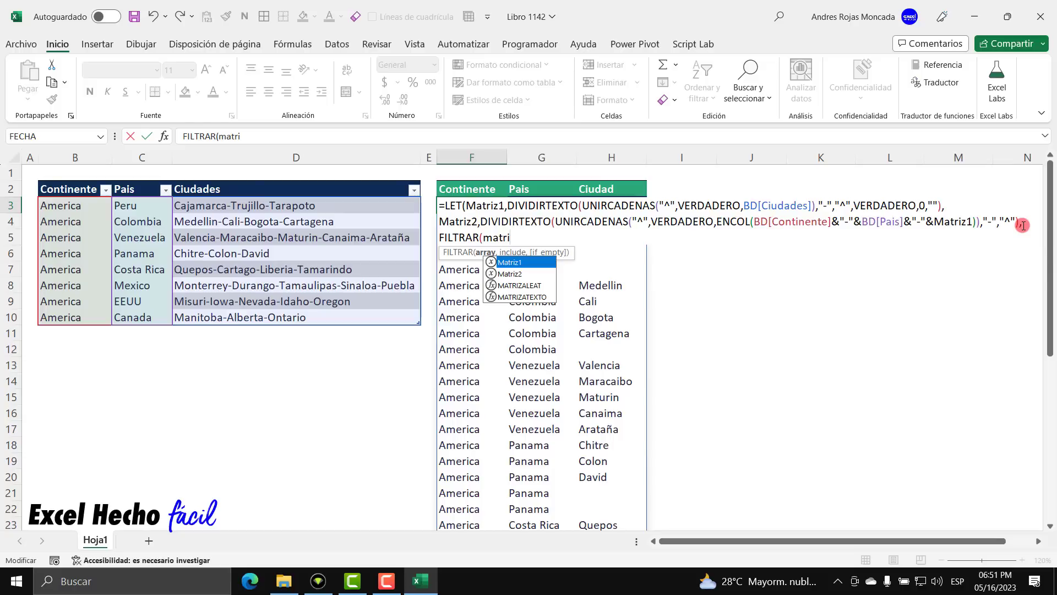
text(2,)
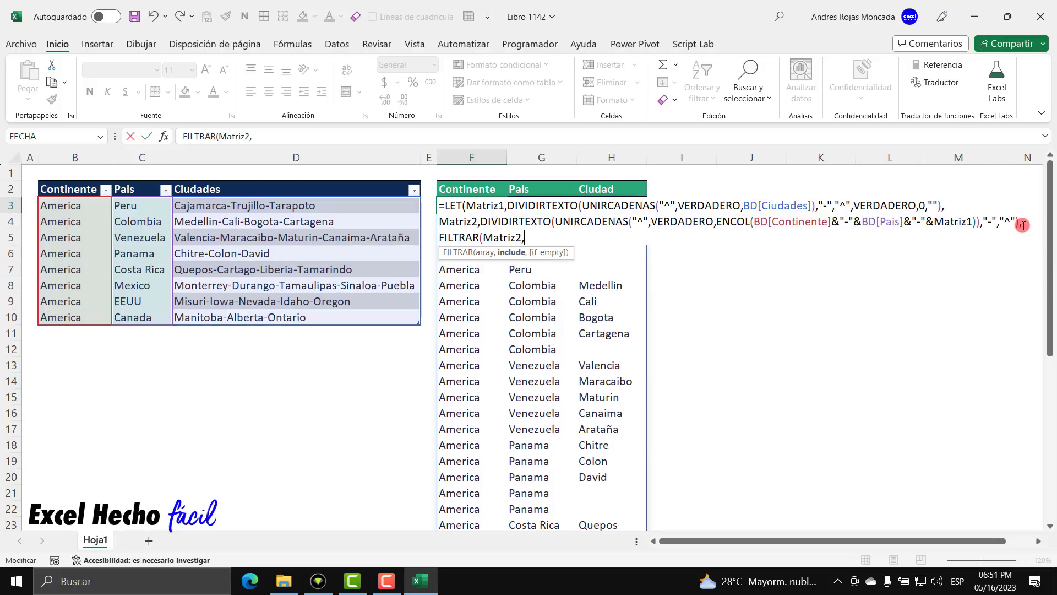
text(en)
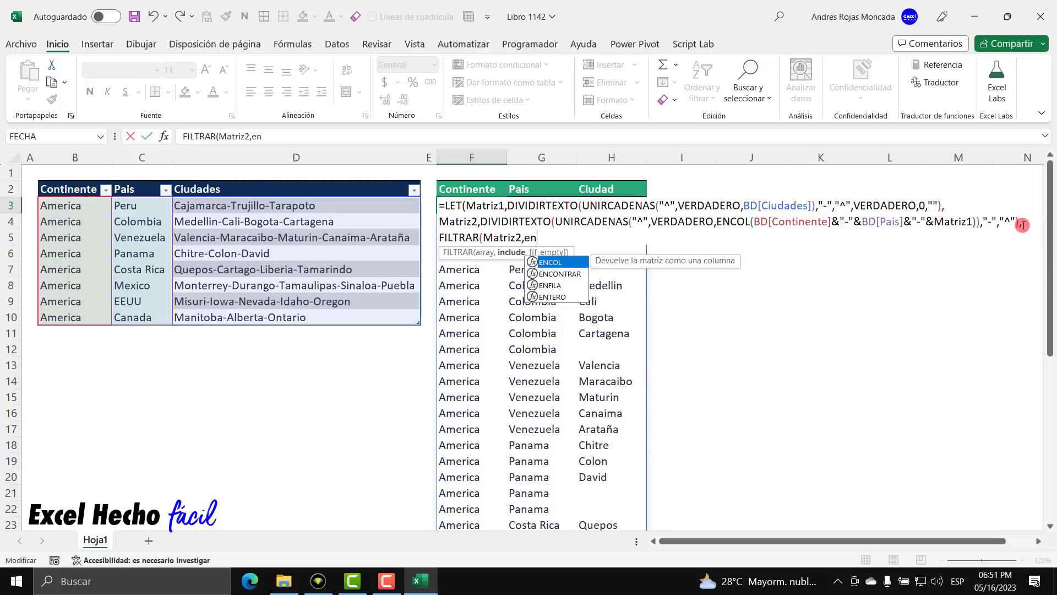
key(BackSpace)
text(l)
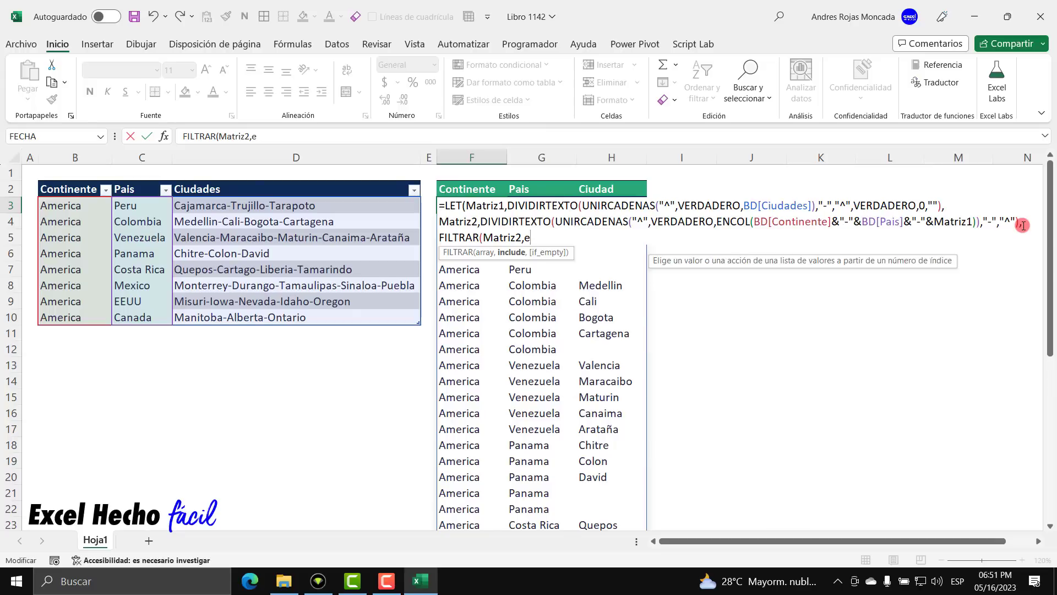
text(e)
key(Down)
key(Tab)
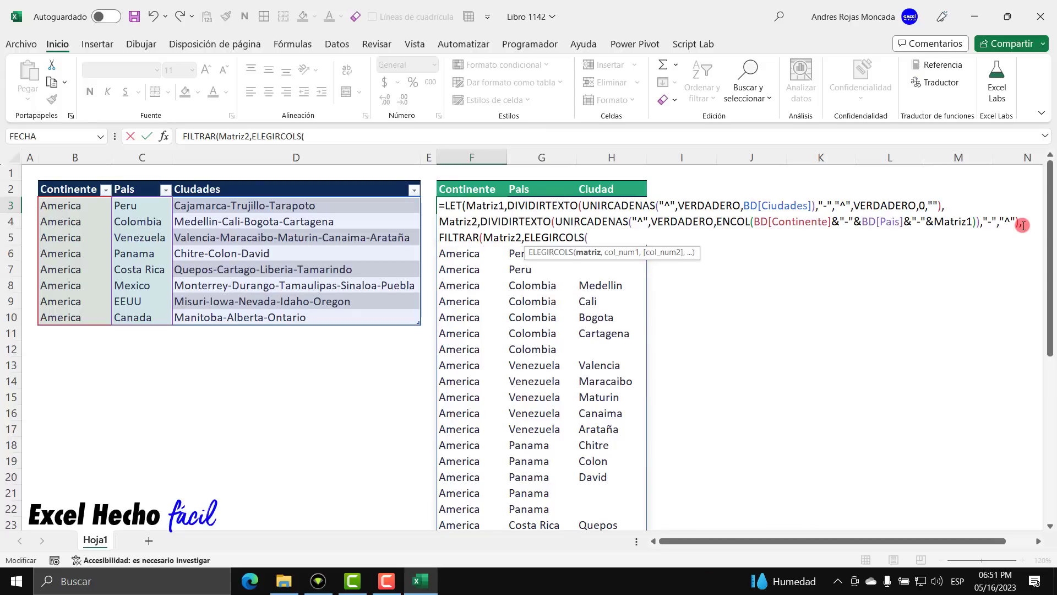
text(Ma)
key(Down)
key(Tab)
text(,3)
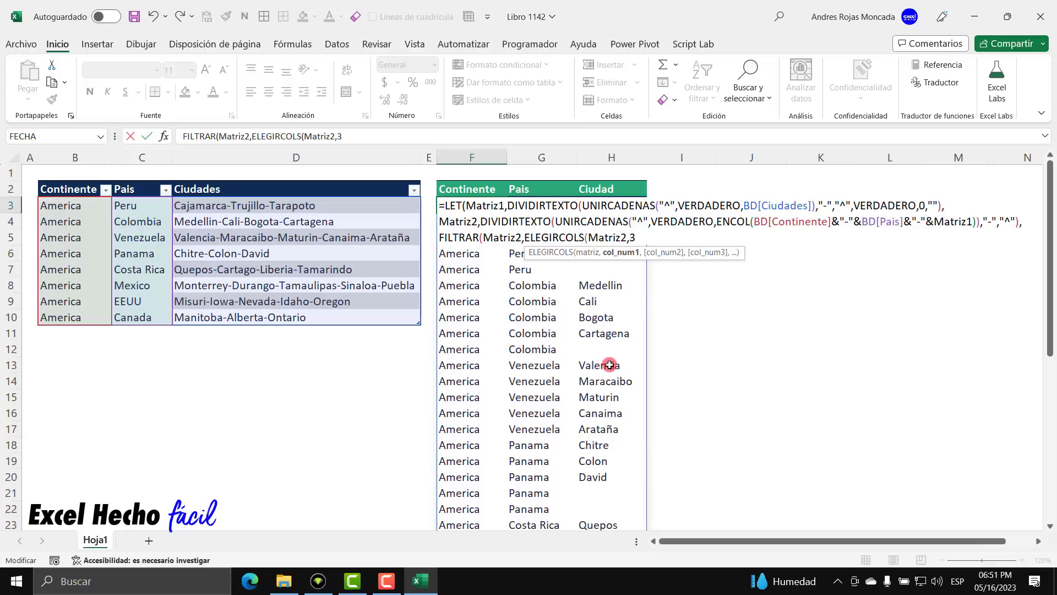
text())
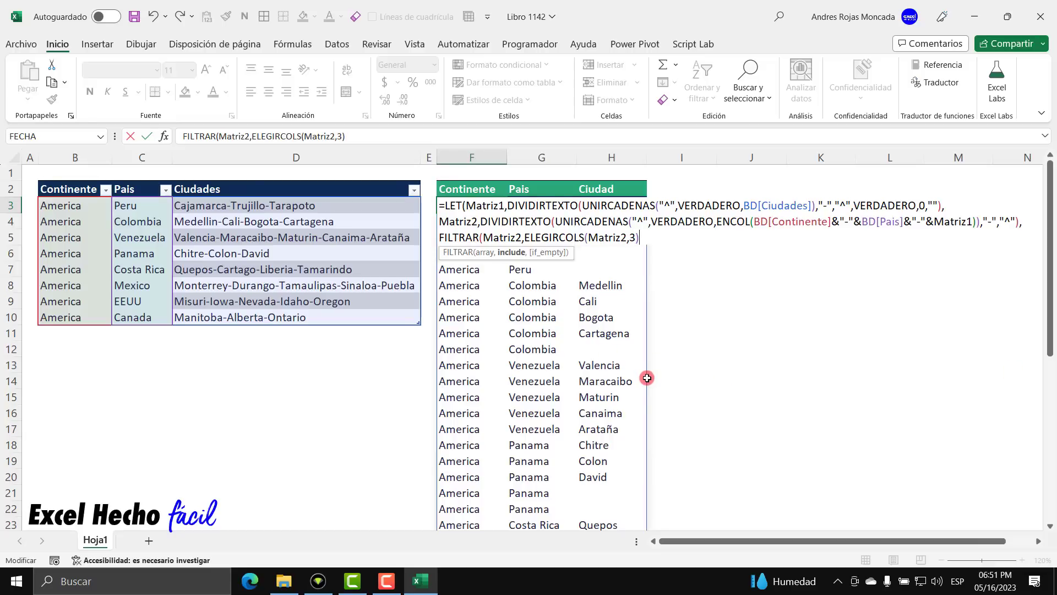
text(<>)
text("")
text())
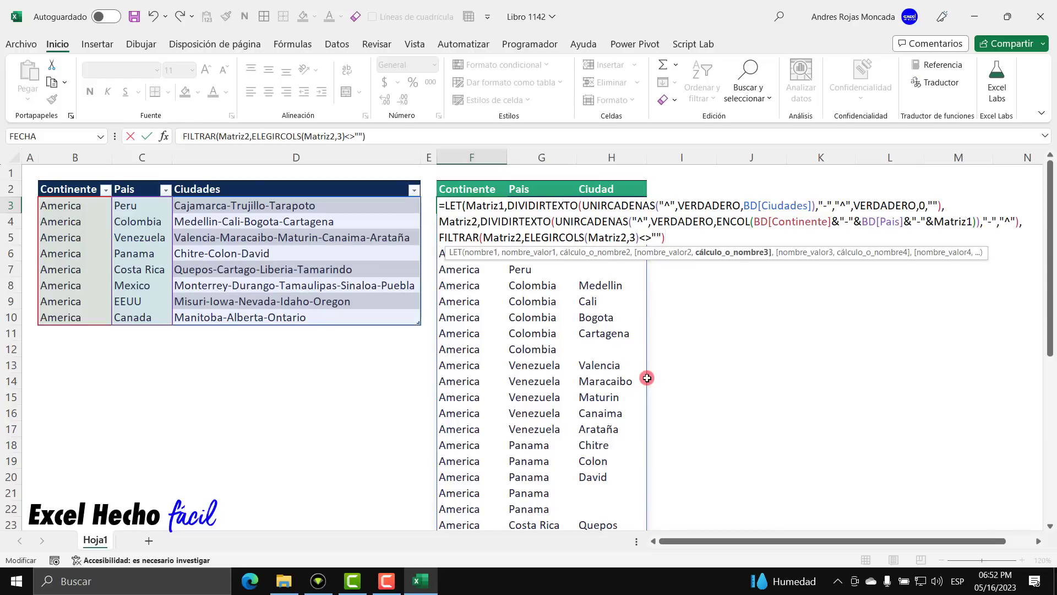
text())
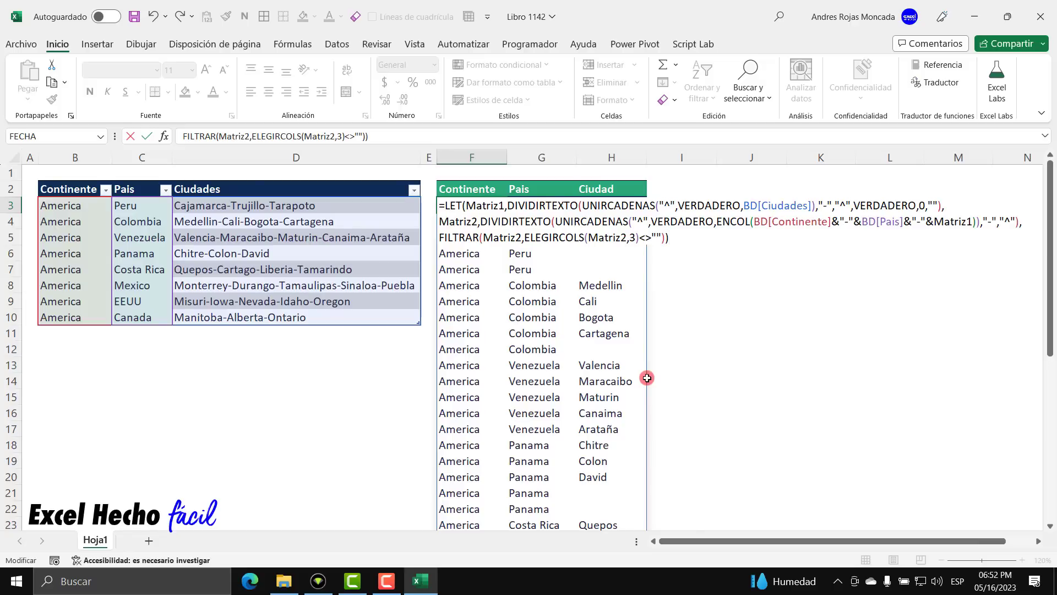
key(Return)
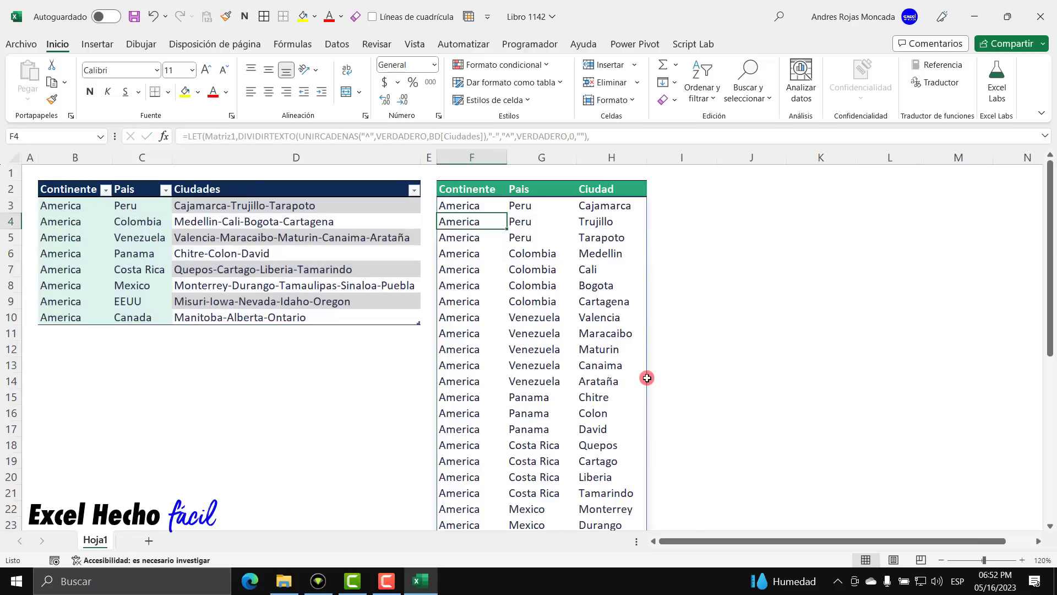
Select F3:H16, scroll through the filtered cities down to Ontario, then reopen F3's LET formula
mouse_move(468, 208)
mouse_down()
mouse_move(597, 214)
mouse_move(595, 413)
mouse_up()
scroll(594, 413, down, 2)
scroll(589, 417, down, 3)
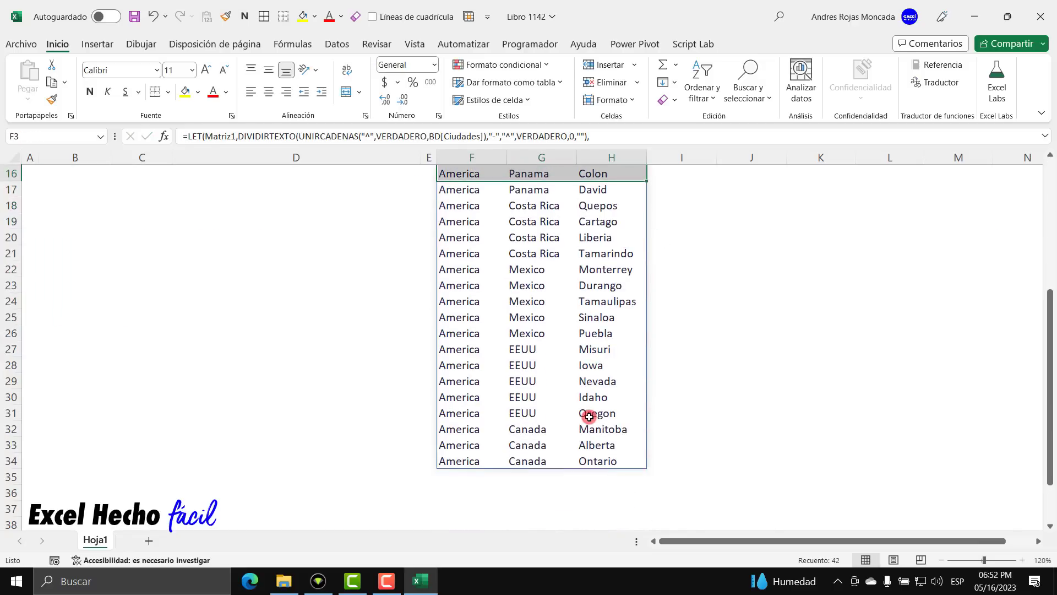
scroll(590, 417, up, 4)
scroll(585, 415, up, 1)
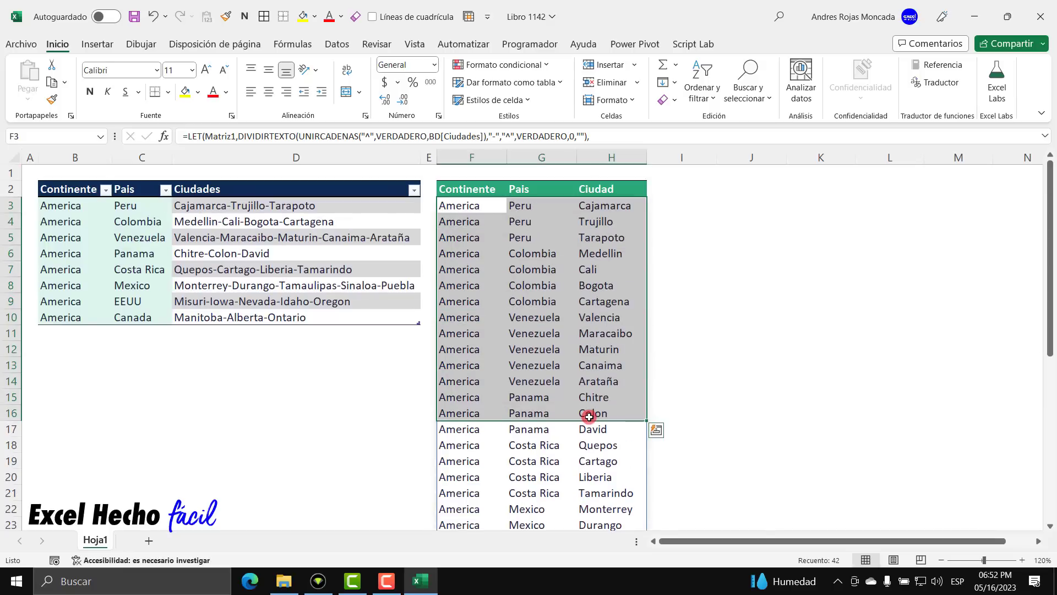
click(486, 210)
double_click(486, 210)
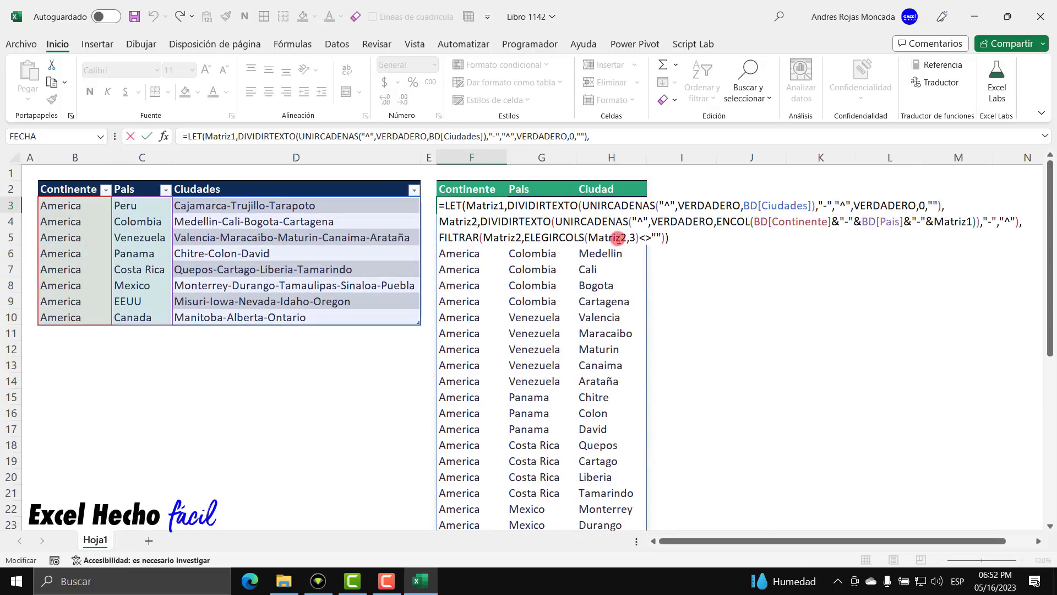